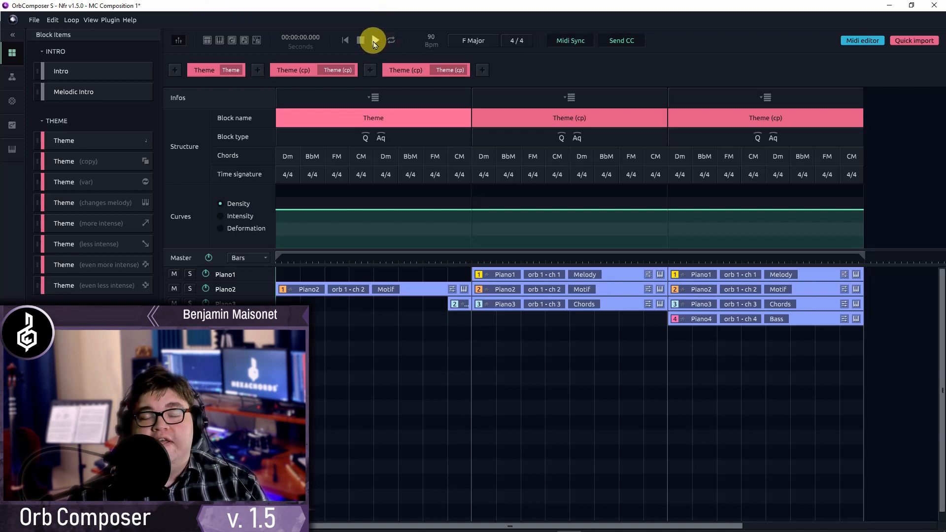
# Play the three-block composition through from the beginning.
pyautogui.click(374, 42)
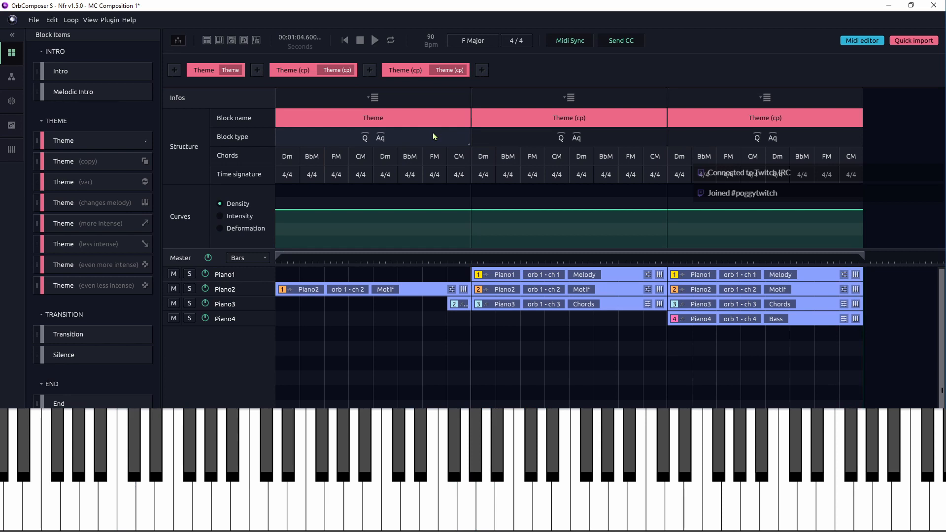
pyautogui.click(433, 137)
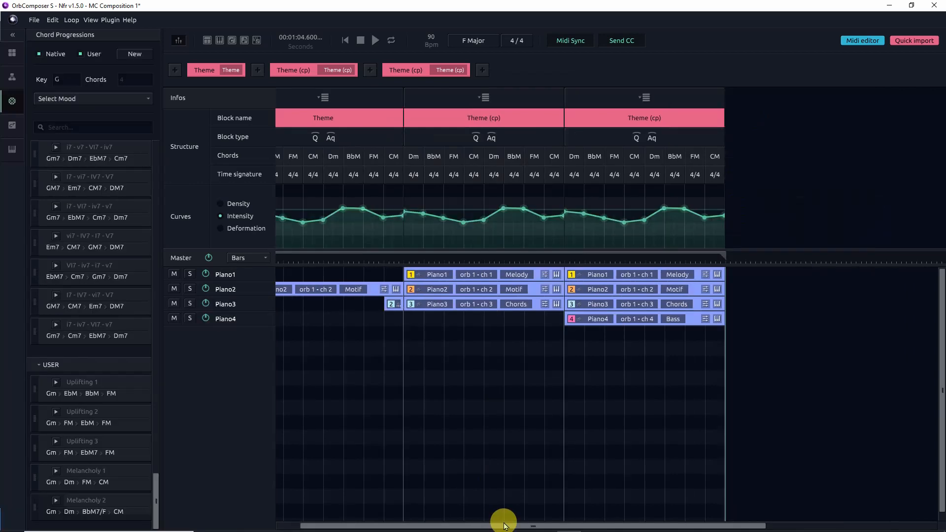
# Append a new Theme block to the end of the composition and regenerate its structure as eight chords in 4/4.
pyautogui.moveTo(503, 523); pyautogui.dragTo(433, 494)
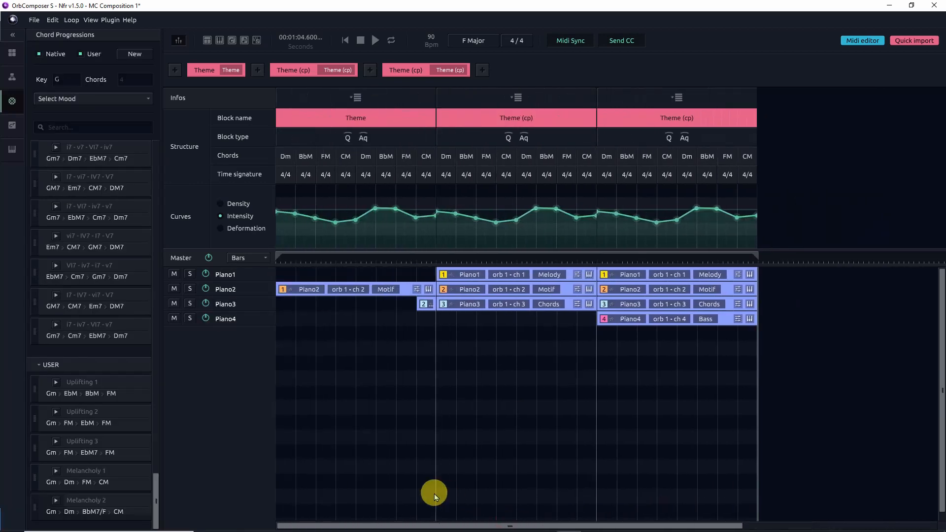
pyautogui.click(16, 50)
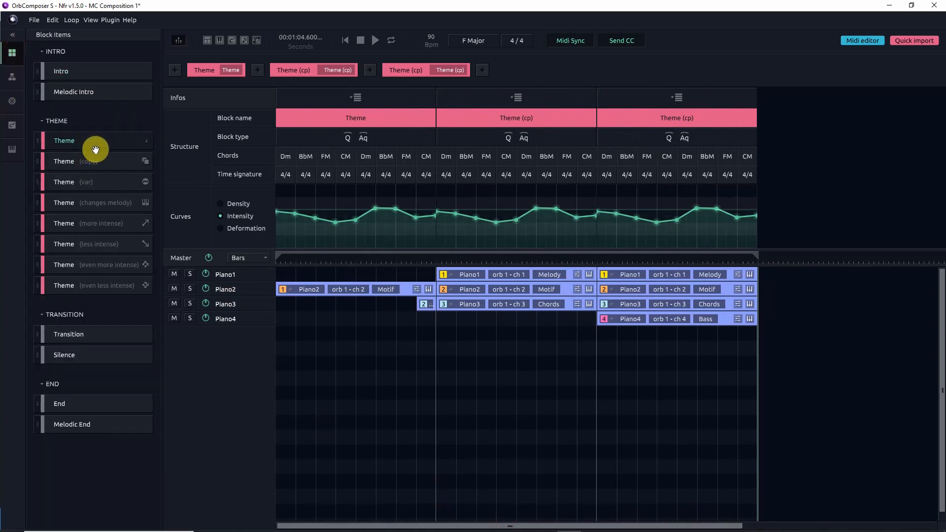
pyautogui.moveTo(96, 149); pyautogui.dragTo(792, 164)
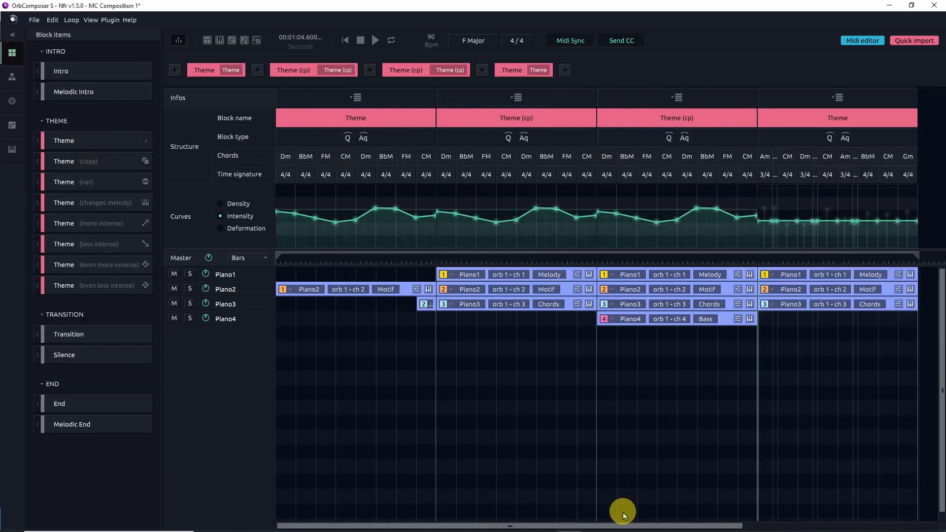
pyautogui.moveTo(591, 525); pyautogui.dragTo(705, 525)
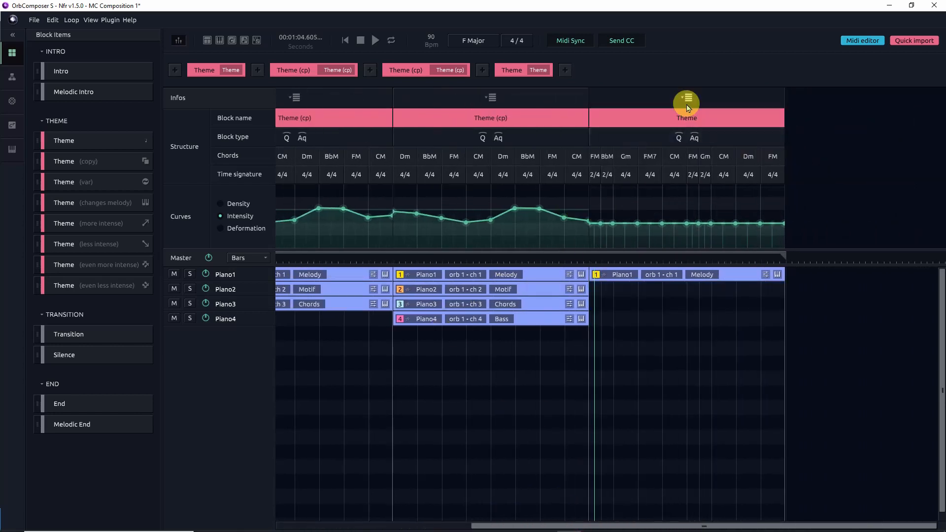
pyautogui.click(687, 103)
pyautogui.click(775, 128)
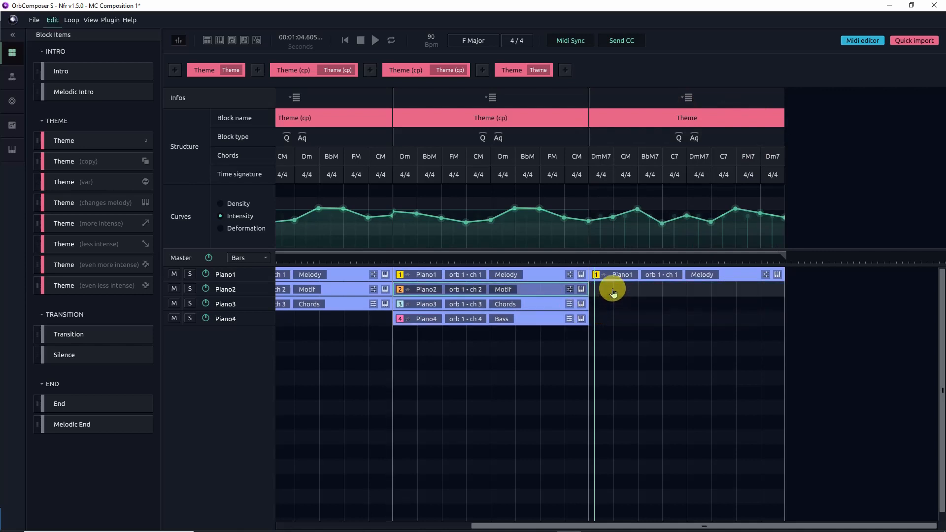
# Add the Piano2 Motif, Piano3 Chords and Piano4 Bass parts to the new Theme block.
pyautogui.moveTo(612, 290); pyautogui.dragTo(613, 290)
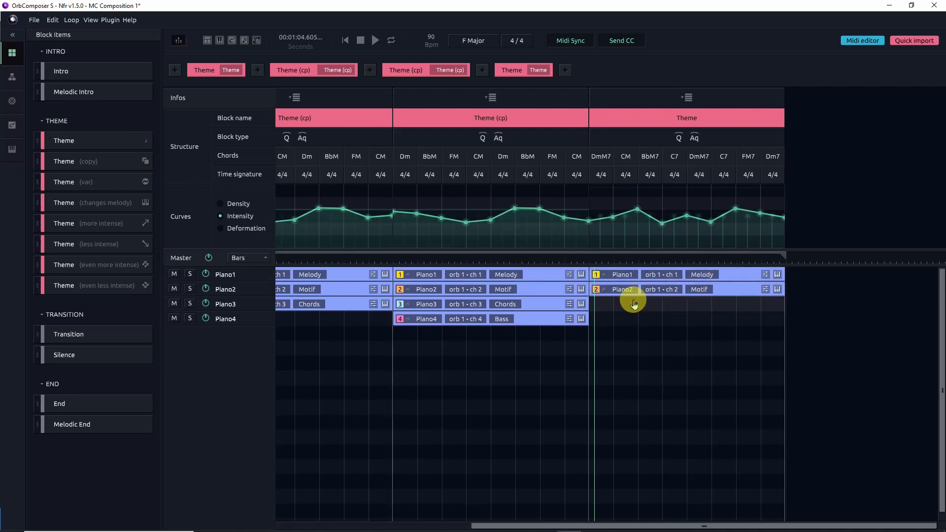
pyautogui.moveTo(542, 300); pyautogui.dragTo(727, 311)
pyautogui.moveTo(555, 319); pyautogui.dragTo(630, 341)
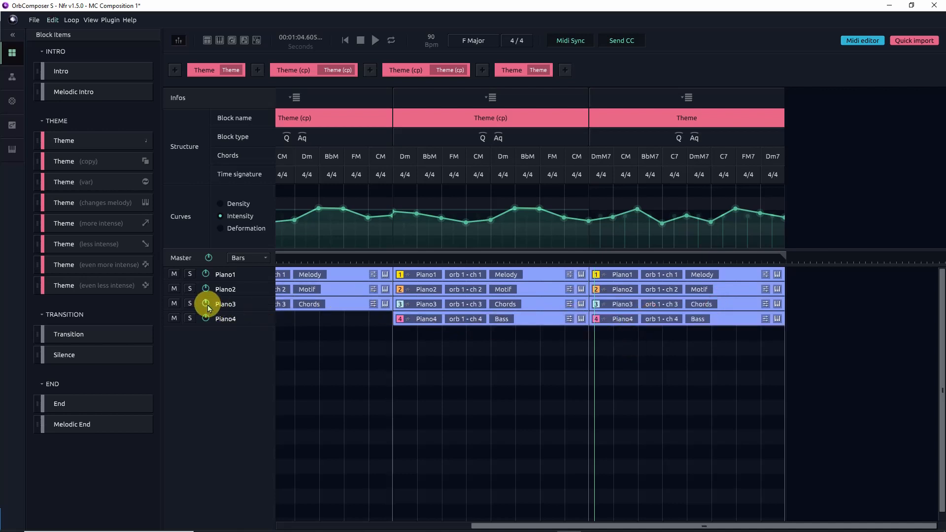
# View the saved chord progressions transposed to the key of D and again in the key of G.
pyautogui.click(11, 104)
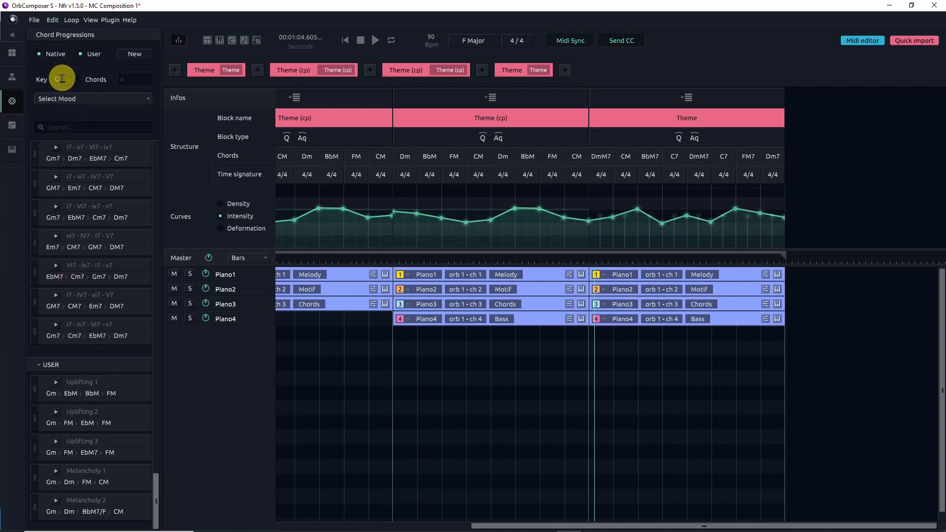
pyautogui.write('D')
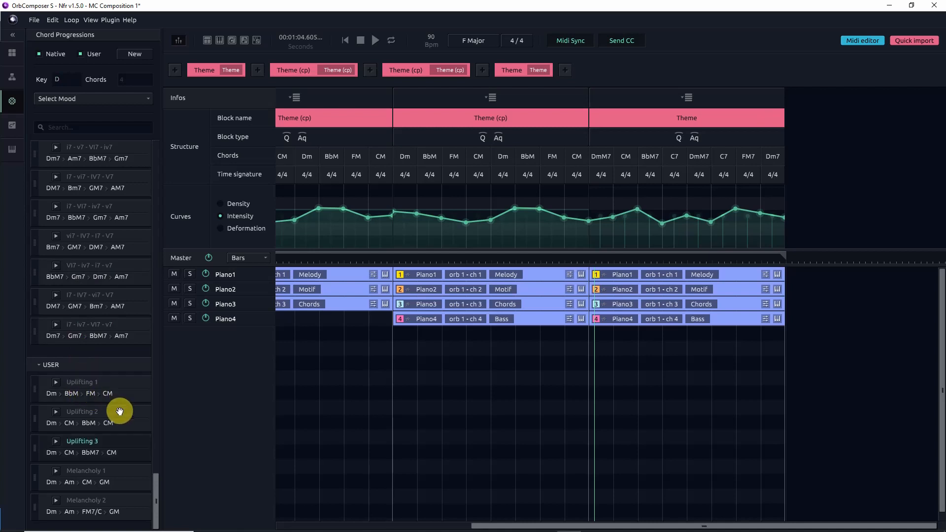
pyautogui.moveTo(70, 74); pyautogui.dragTo(26, 79)
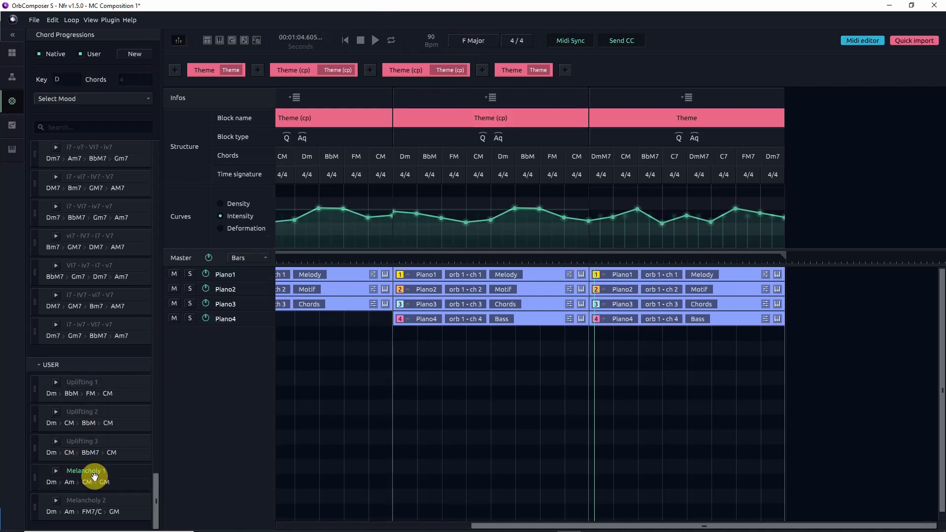
pyautogui.write('G')
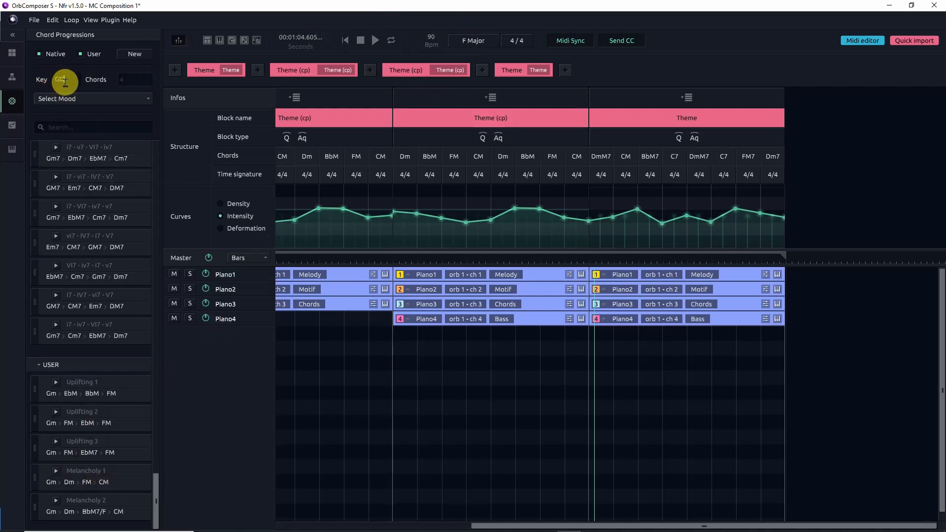
pyautogui.moveTo(65, 82); pyautogui.dragTo(42, 79)
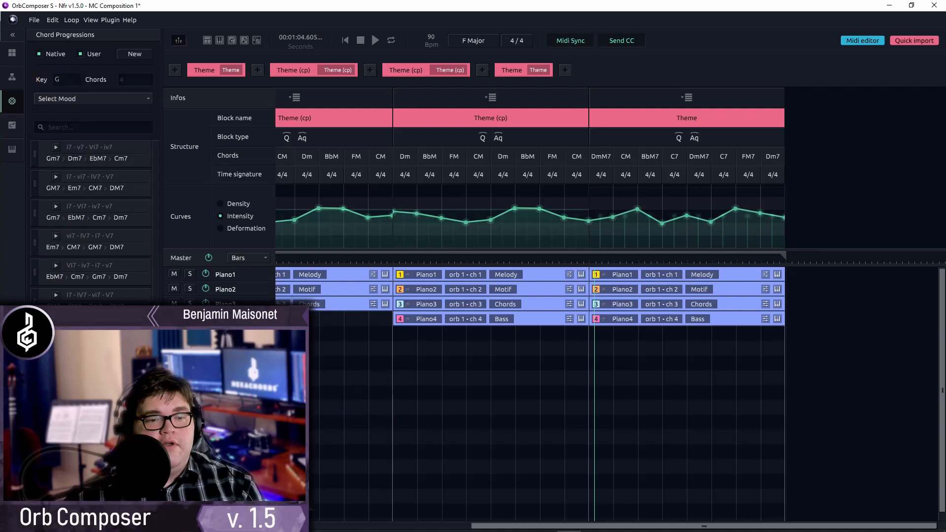
# Apply the Melancholy 2 progression in G to both four-bar halves of the last Theme block.
pyautogui.moveTo(170, 443); pyautogui.dragTo(600, 160)
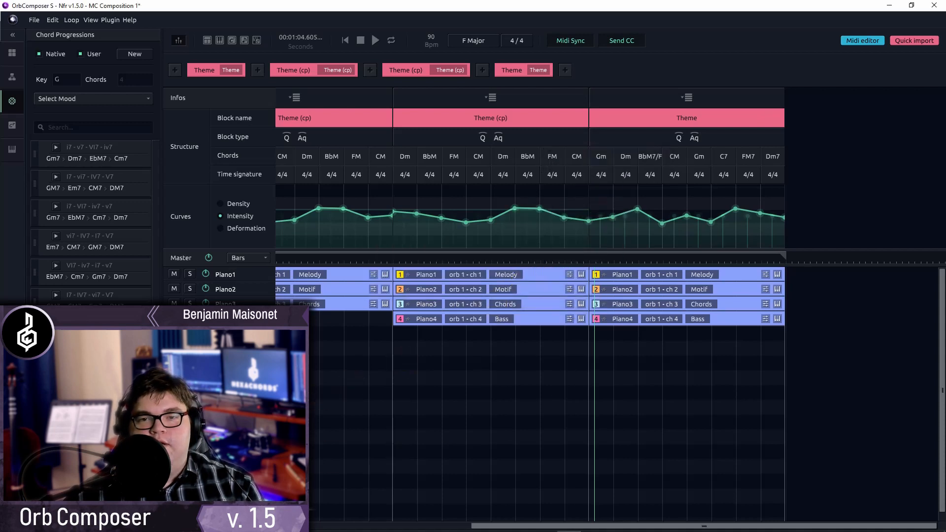
pyautogui.moveTo(93, 472); pyautogui.dragTo(700, 165)
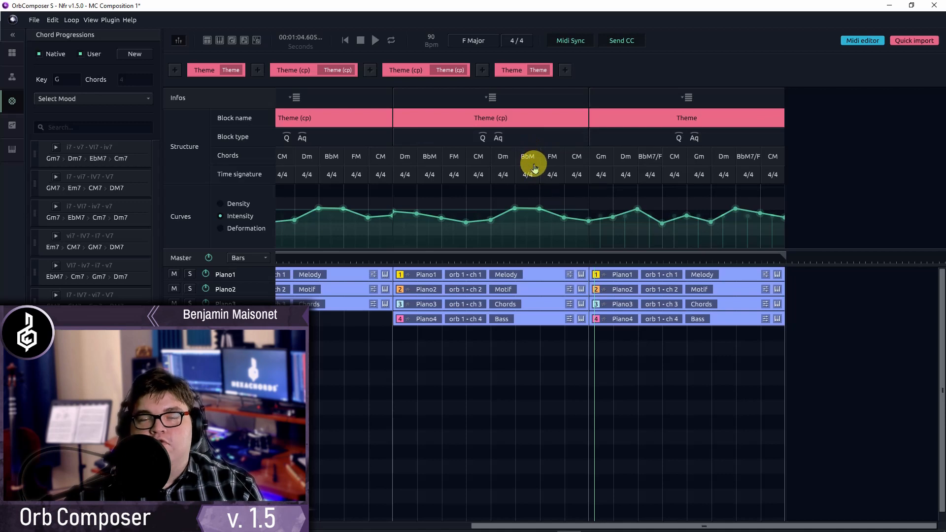
# Redraw the last Theme block's intensity curve so that it climbs gradually toward the block's end.
pyautogui.click(586, 261)
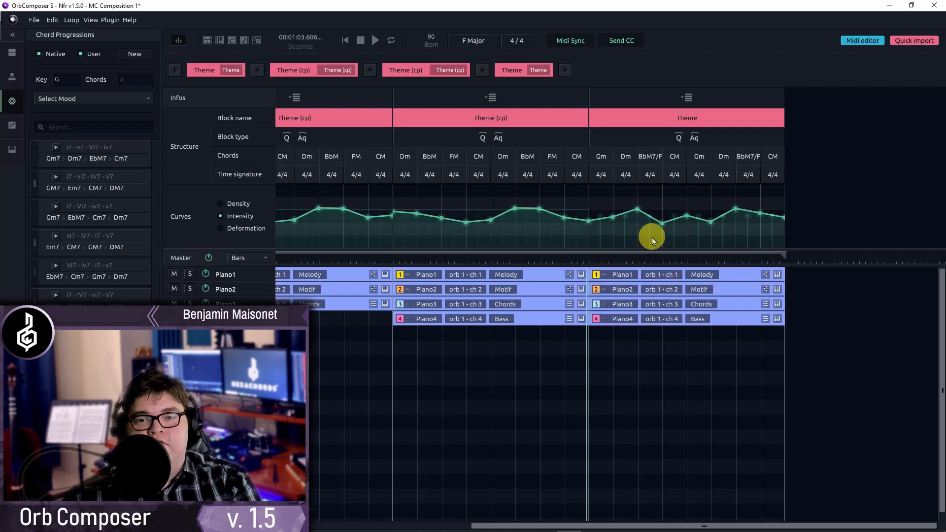
pyautogui.moveTo(630, 219)
pyautogui.mouseDown()
pyautogui.moveTo(768, 205)
pyautogui.moveTo(741, 207)
pyautogui.mouseUp()
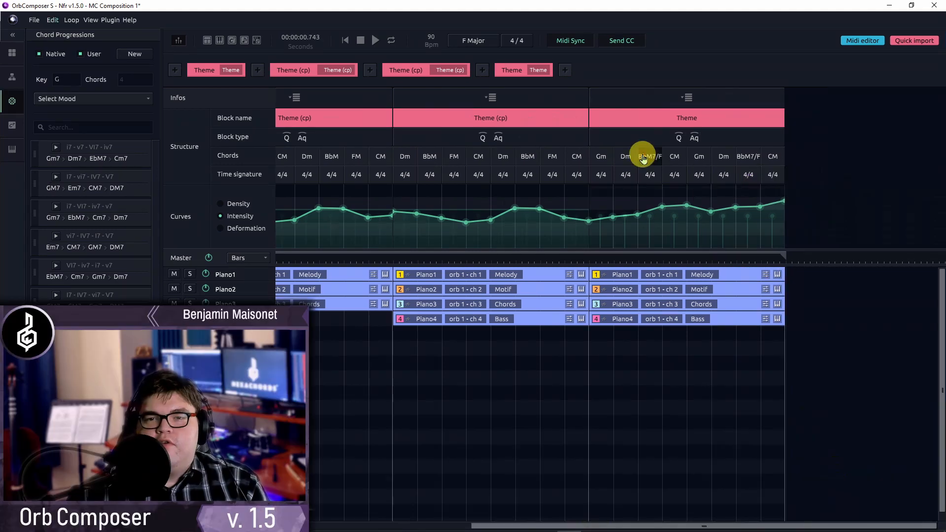
# Replace the chords in both halves of the last Theme block with the Melancholy 1 progression in G: Gm, Dm, FM, CM.
pyautogui.doubleClick(642, 159)
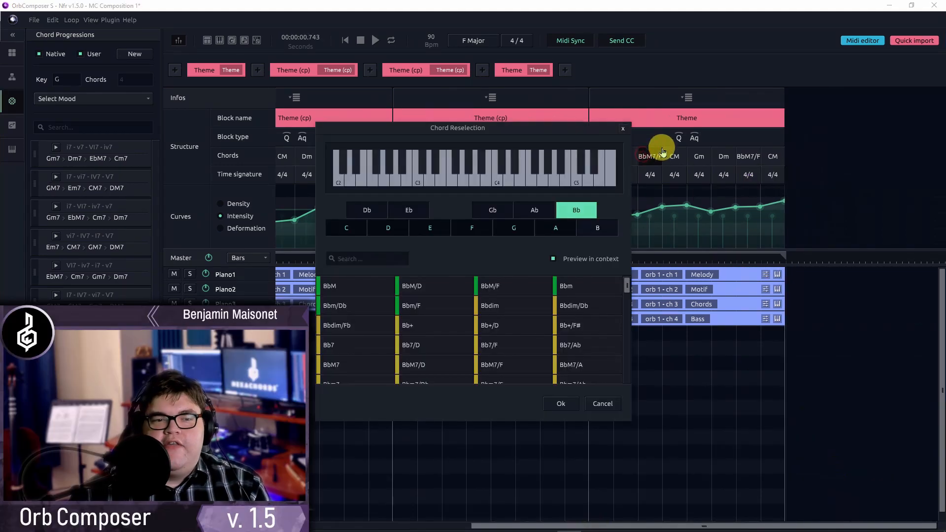
pyautogui.click(623, 128)
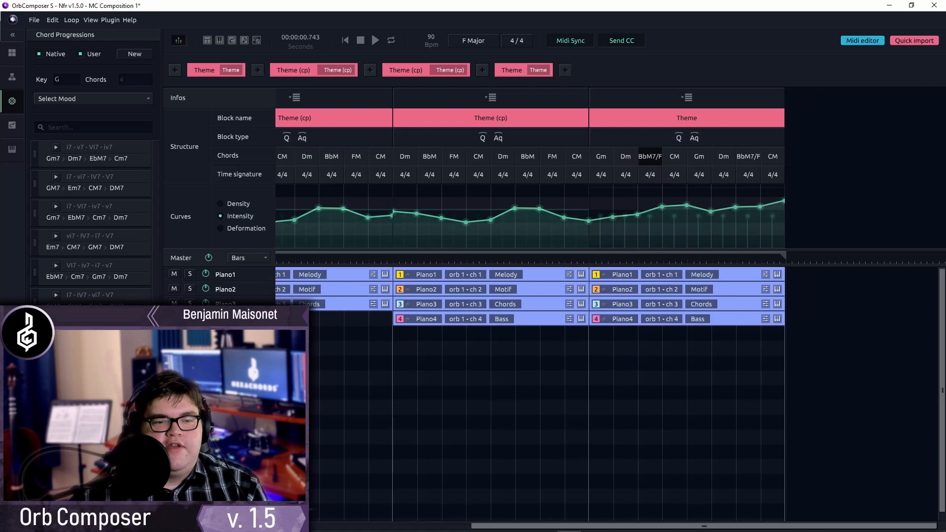
pyautogui.moveTo(89, 357); pyautogui.dragTo(599, 155)
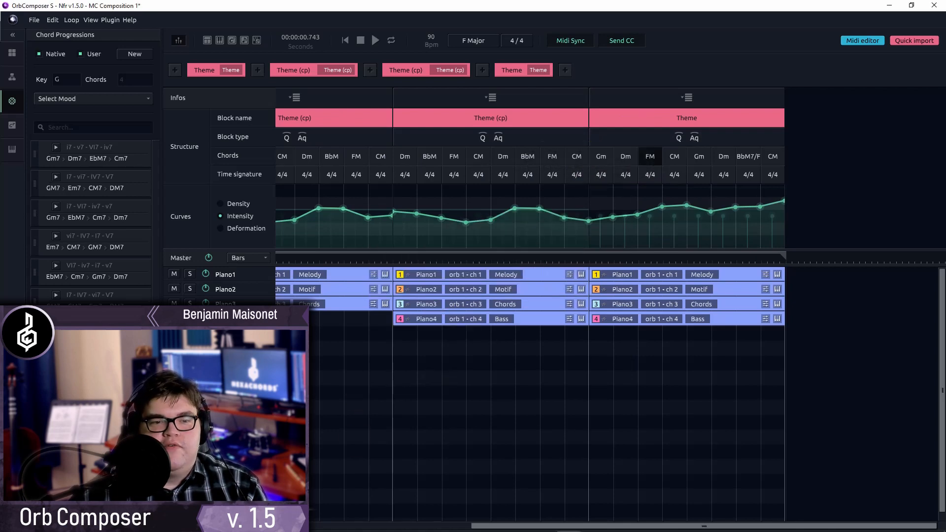
pyautogui.moveTo(92, 357); pyautogui.dragTo(698, 159)
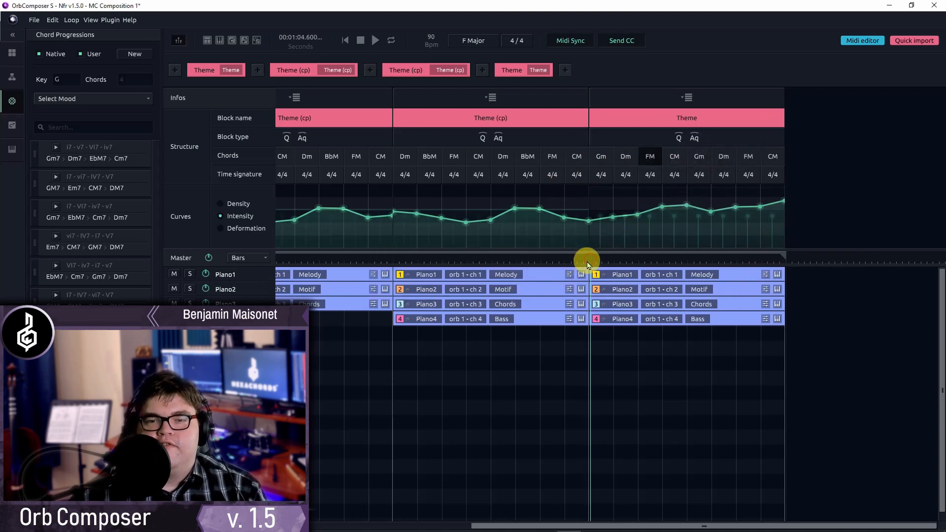
# Play back the last Theme block from its start to hear the new chord progression.
pyautogui.click(586, 260)
pyautogui.press('space')
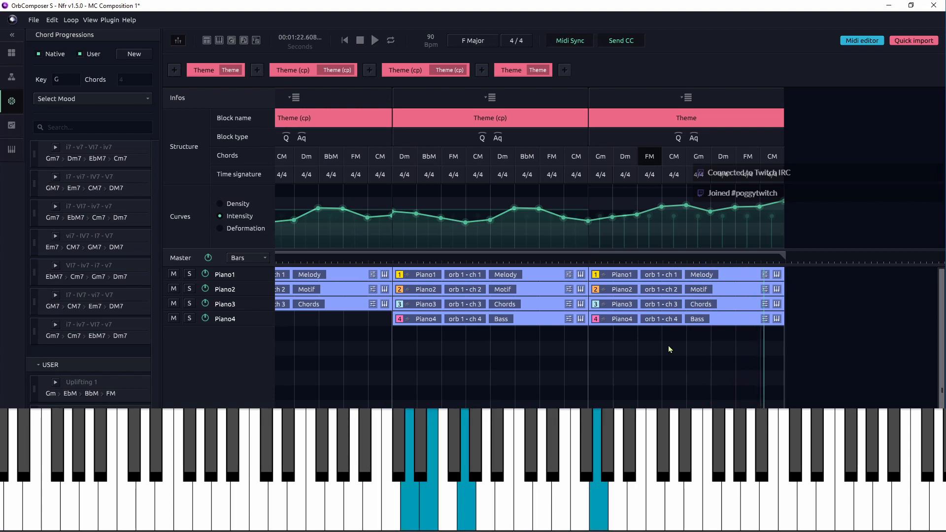
# Set the Piano4 bass octave to -1 in the last Theme block, and check the bass settings of the preceding block.
pyautogui.click(764, 319)
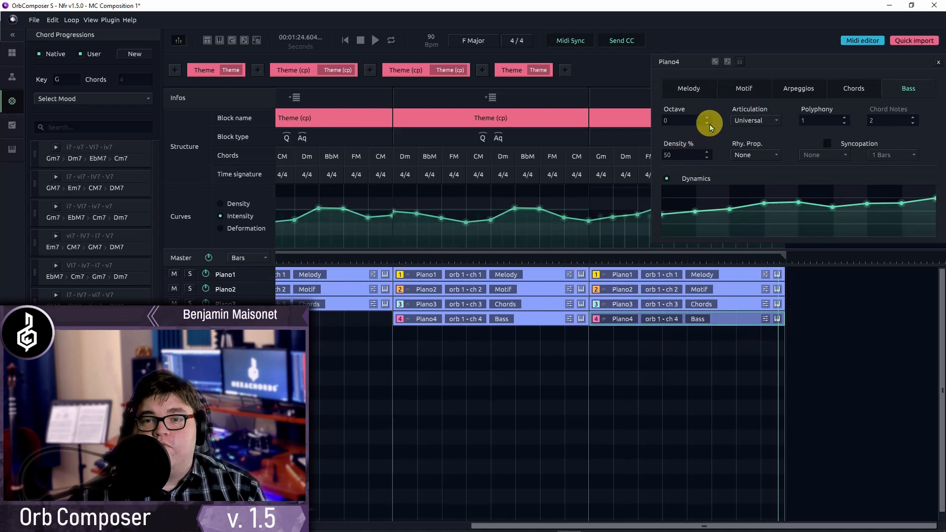
pyautogui.click(707, 125)
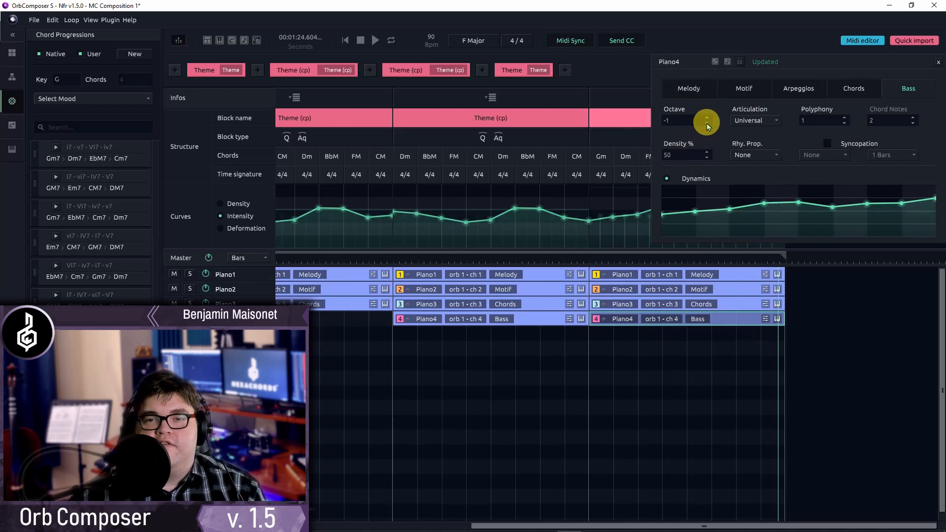
pyautogui.click(938, 62)
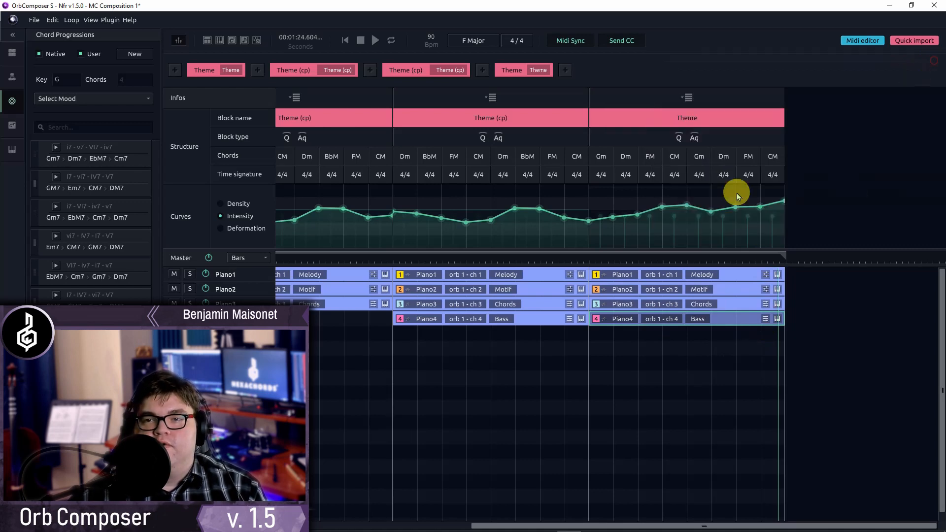
pyautogui.click(570, 320)
pyautogui.click(938, 63)
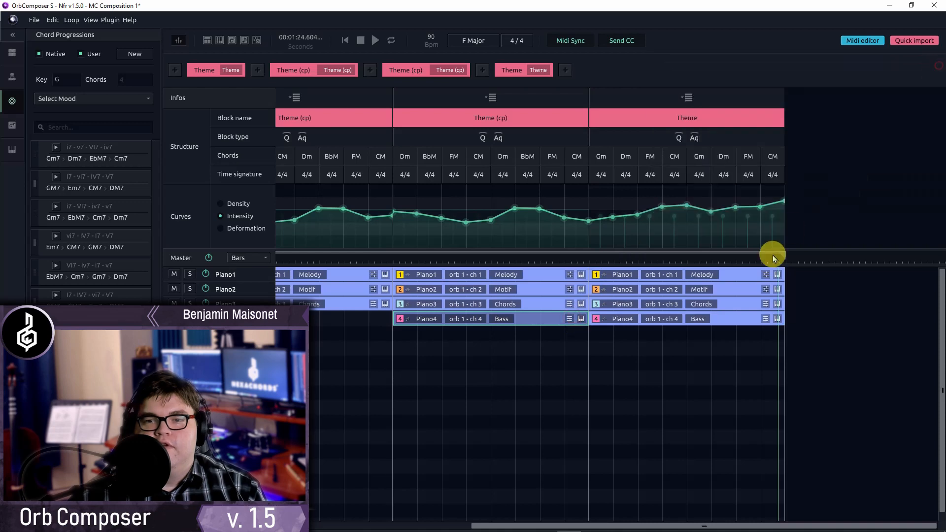
# Play back the last Theme block on its own and again together with the preceding Theme (cp) block.
pyautogui.doubleClick(729, 307)
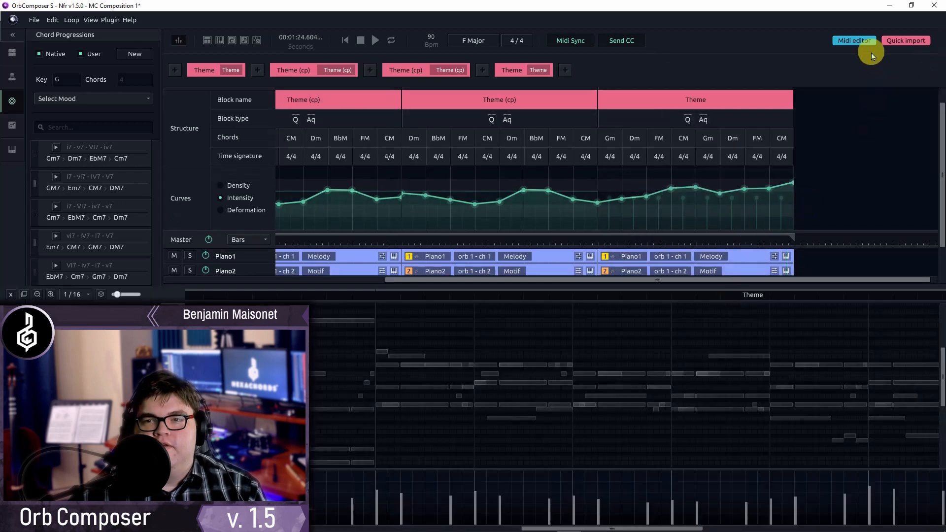
pyautogui.click(857, 42)
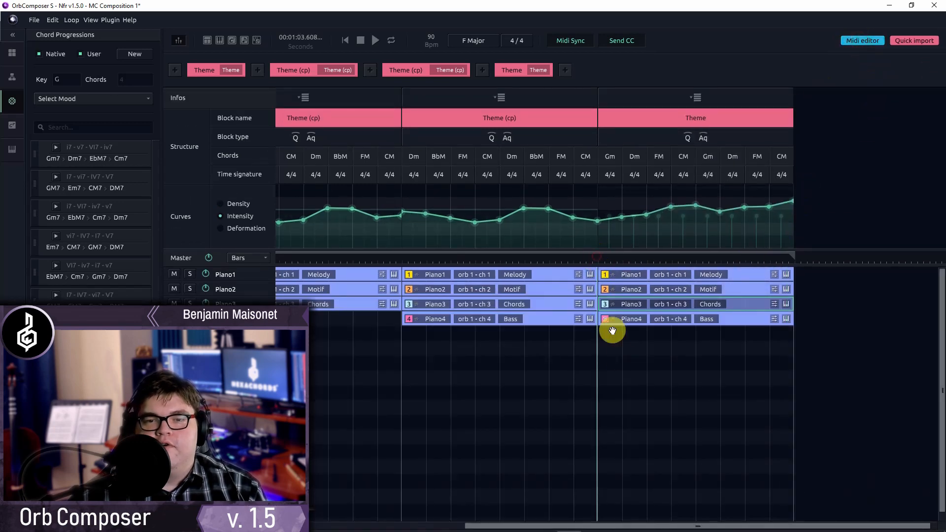
pyautogui.click(622, 369)
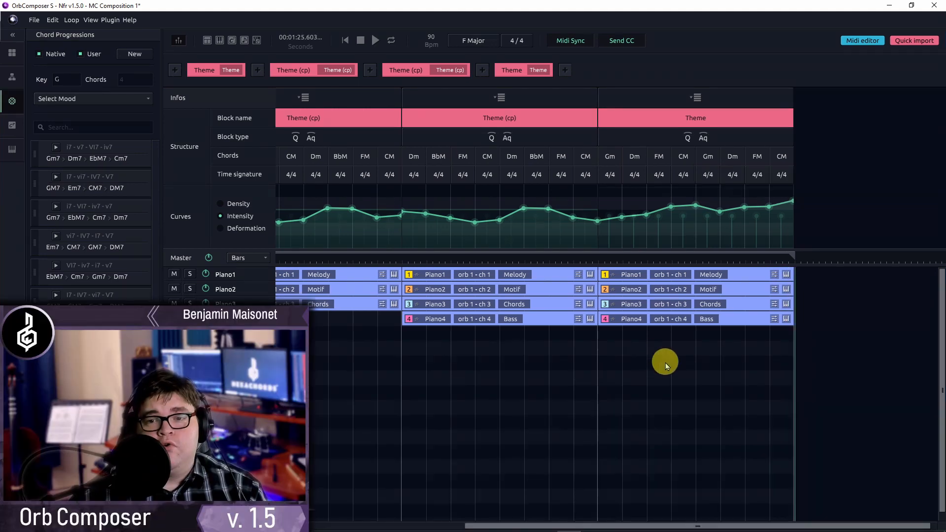
pyautogui.click(397, 254)
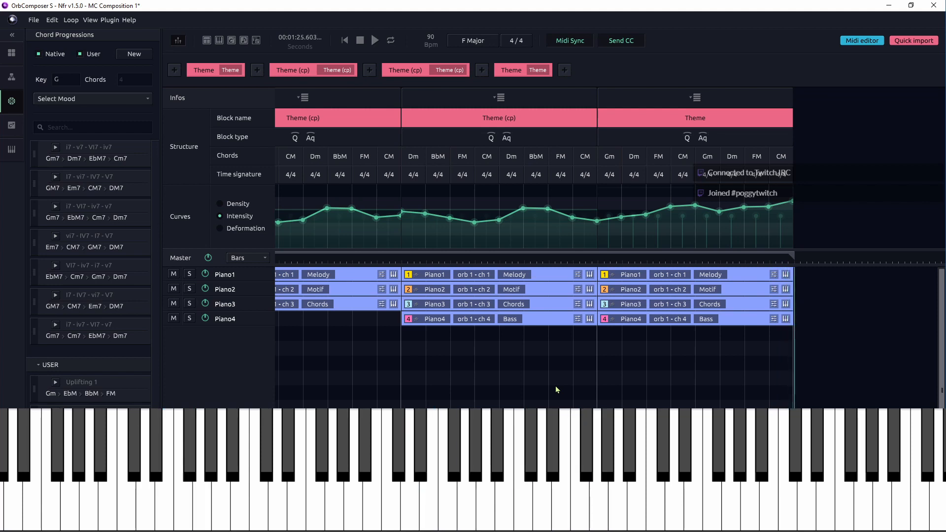
pyautogui.click(557, 388)
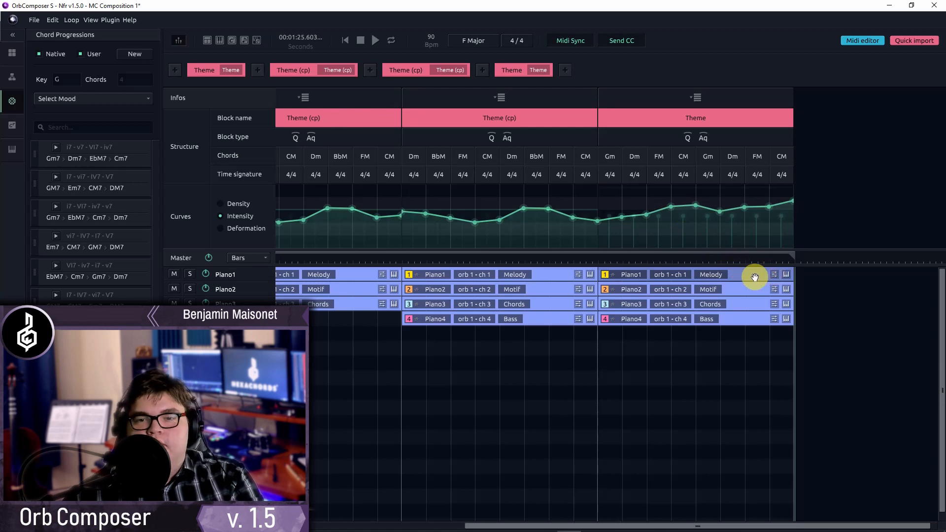
# Inspect the Piano1 melody settings of the last Theme block and place the playhead just before that block.
pyautogui.click(773, 276)
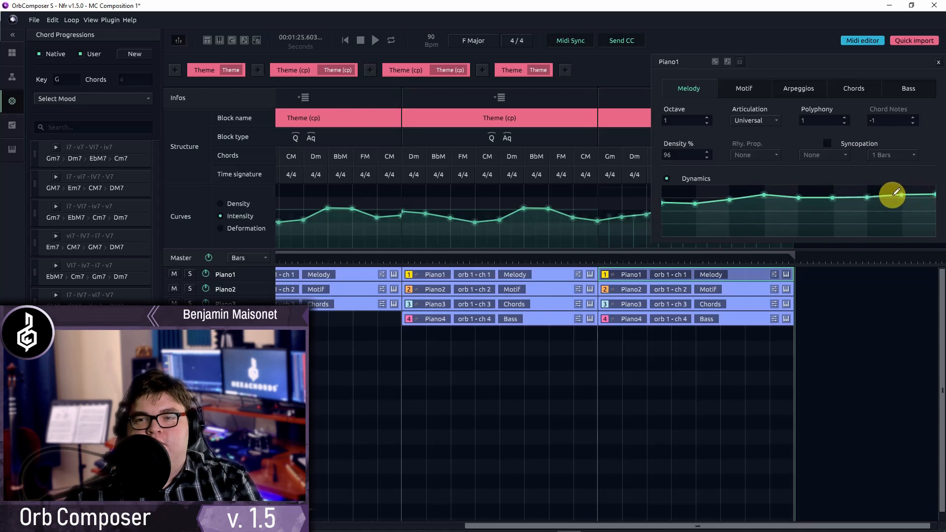
pyautogui.click(938, 63)
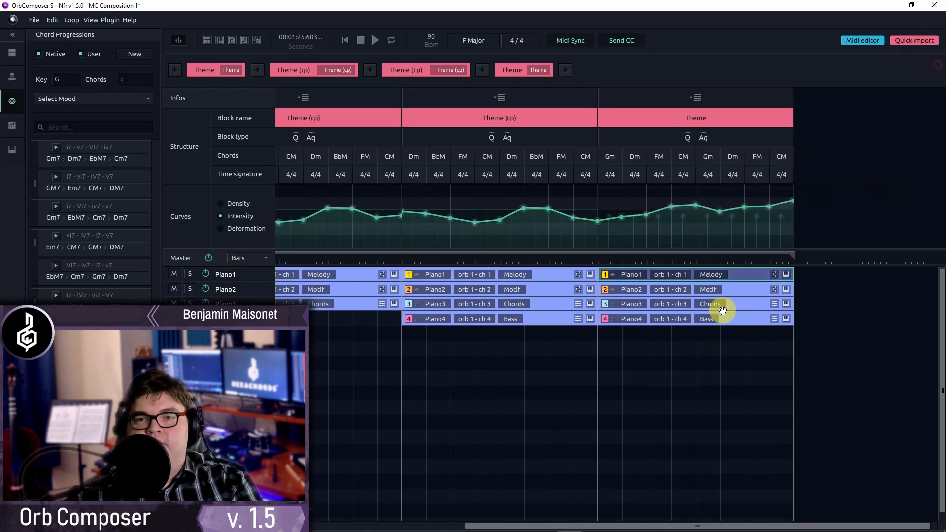
pyautogui.click(599, 255)
pyautogui.click(580, 260)
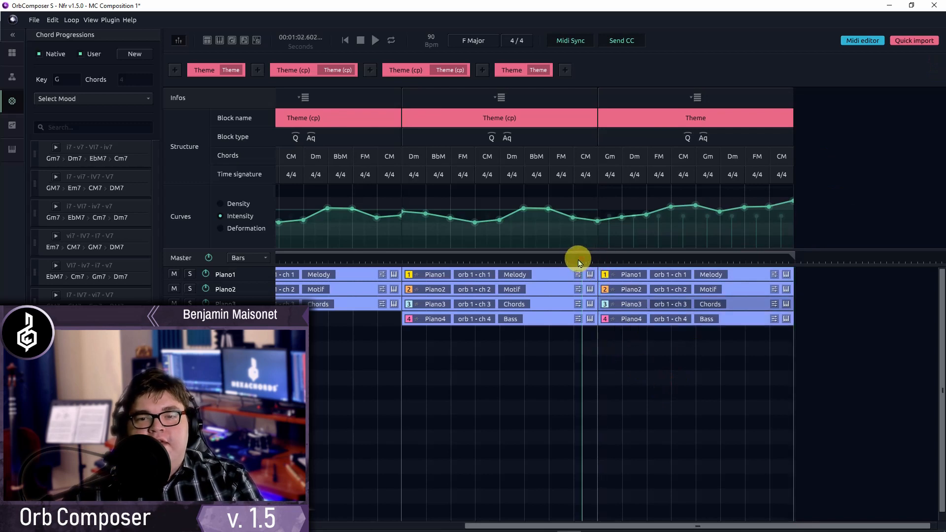
# Play back the whole composition from the beginning and briefly replay the opening of its first Theme block.
pyautogui.click(564, 261)
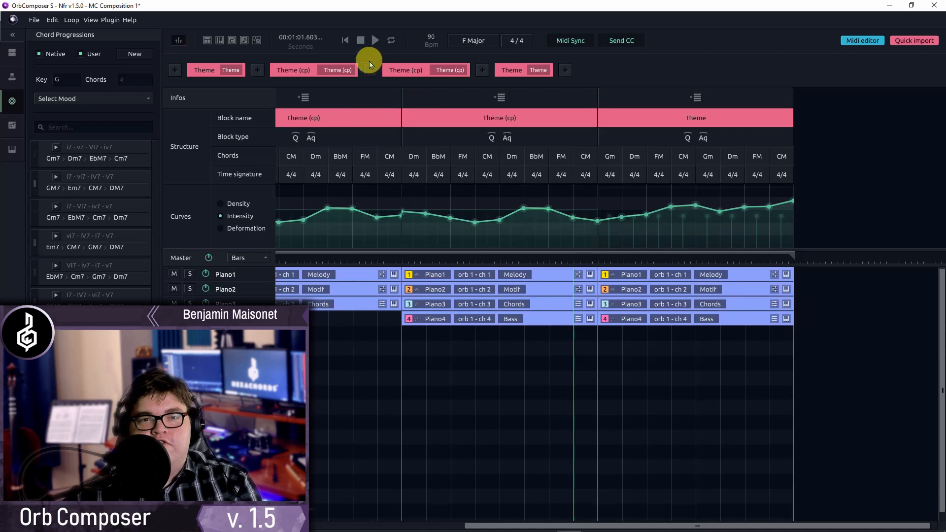
pyautogui.click(345, 40)
pyautogui.moveTo(563, 523); pyautogui.dragTo(310, 506)
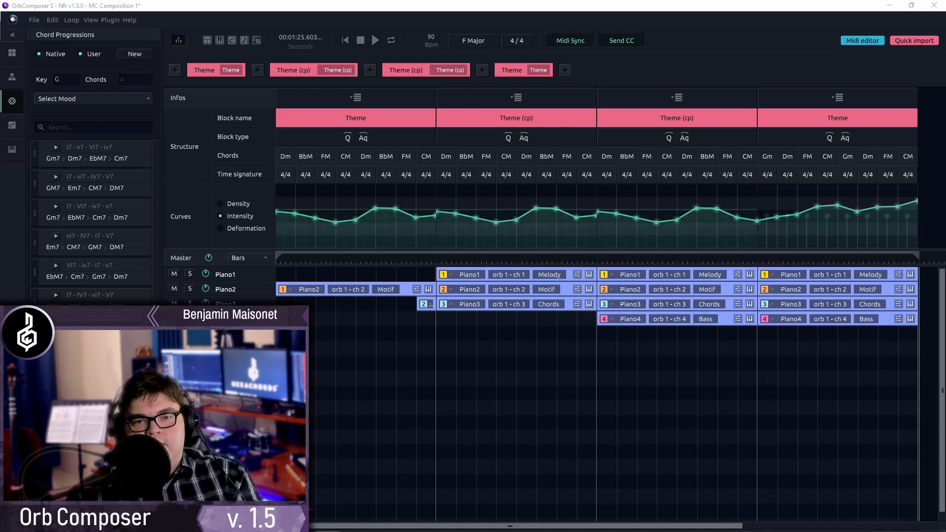
pyautogui.click(344, 40)
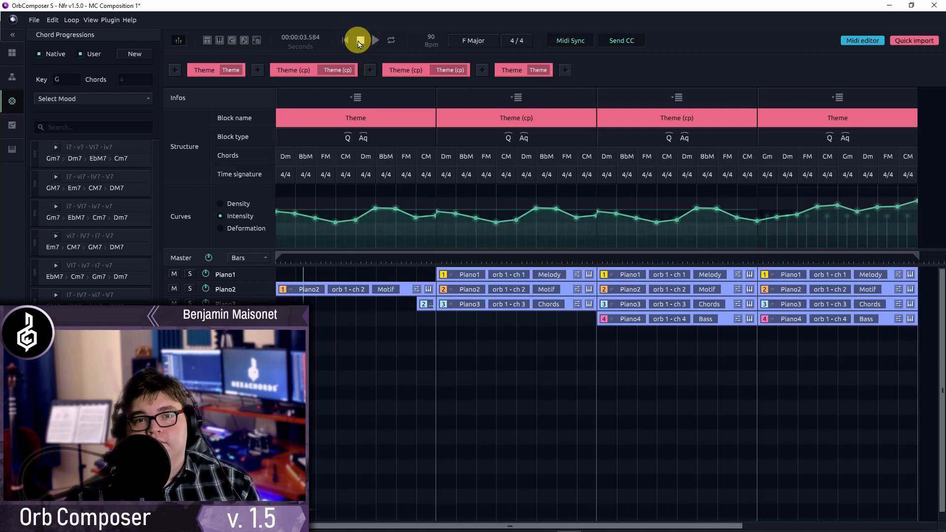
pyautogui.click(360, 41)
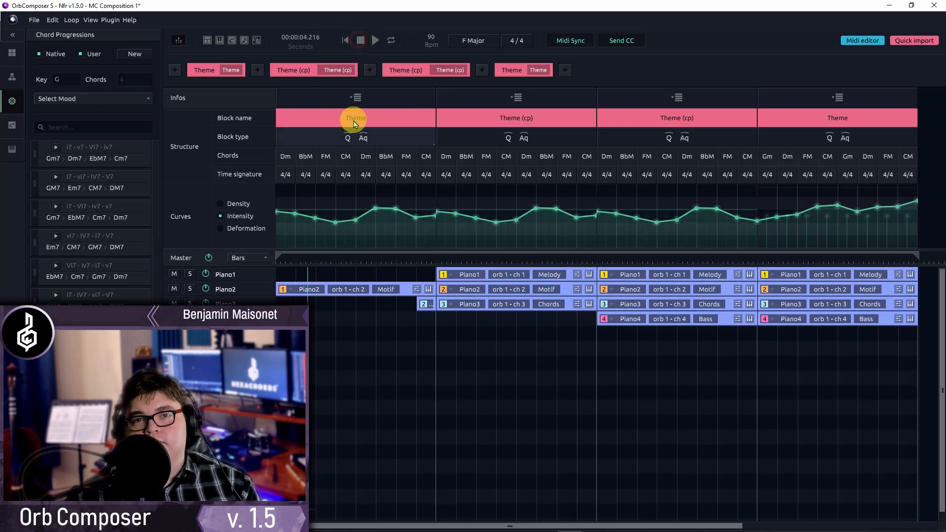
# Extend the Piano3 chords clip across the whole first Theme block and redraw its dynamics as a gently varying curve.
pyautogui.click(393, 326)
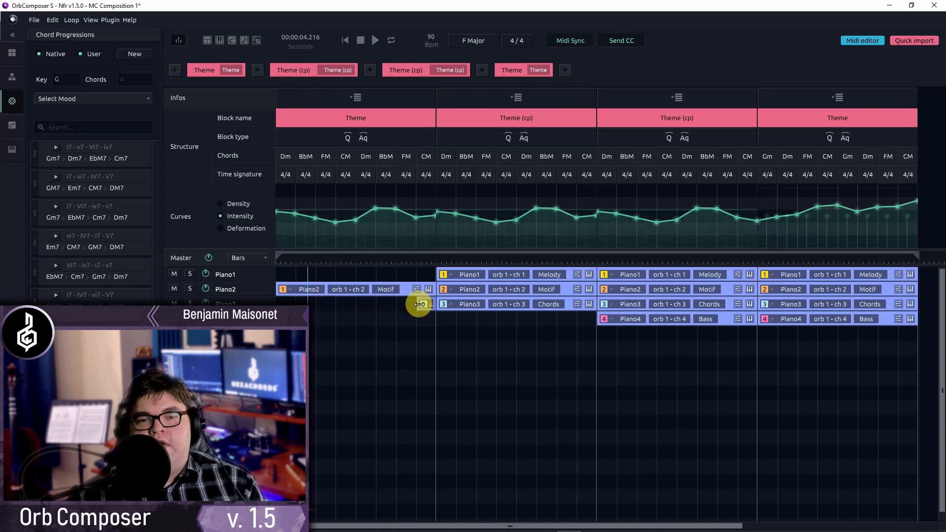
pyautogui.moveTo(419, 304); pyautogui.dragTo(247, 280)
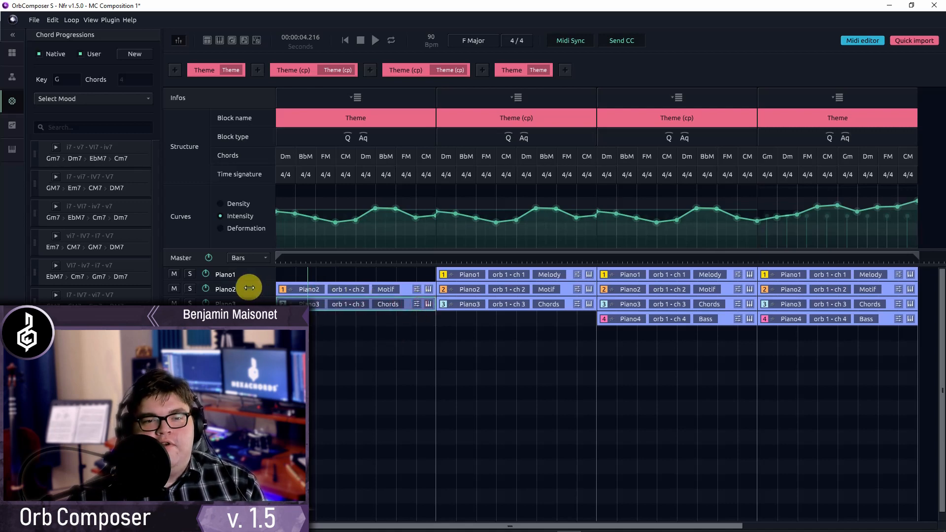
pyautogui.click(417, 304)
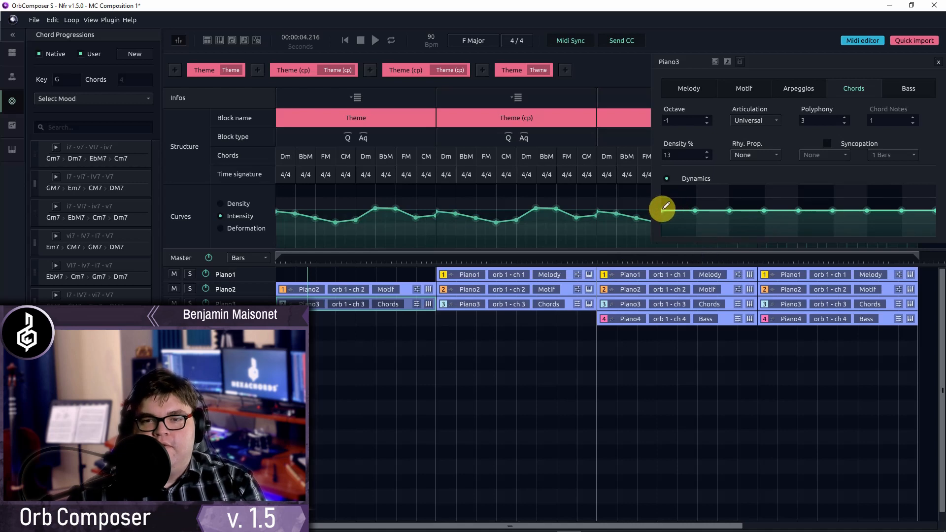
pyautogui.moveTo(660, 209)
pyautogui.mouseDown()
pyautogui.moveTo(737, 199)
pyautogui.moveTo(912, 213)
pyautogui.moveTo(678, 213)
pyautogui.mouseUp()
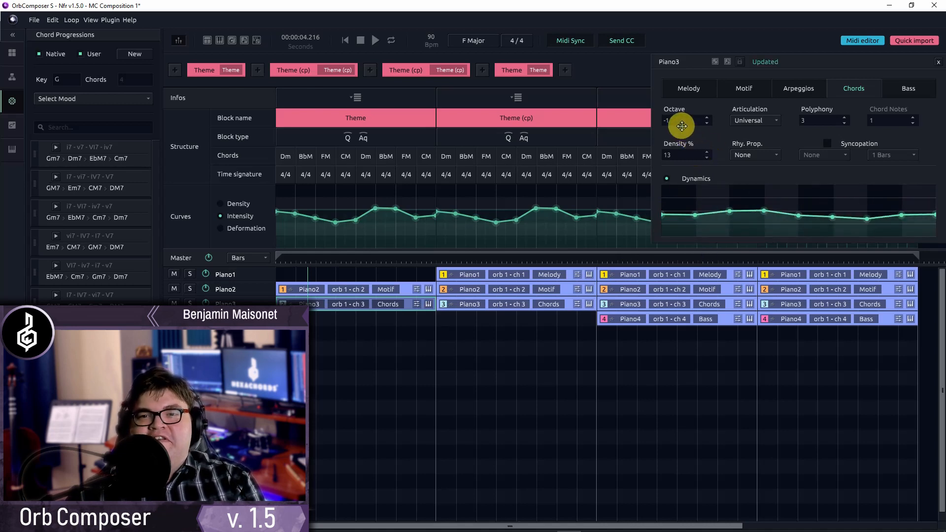
# Set the first Theme block's Piano3 chords to octave 0 and polyphony 2.
pyautogui.click(707, 119)
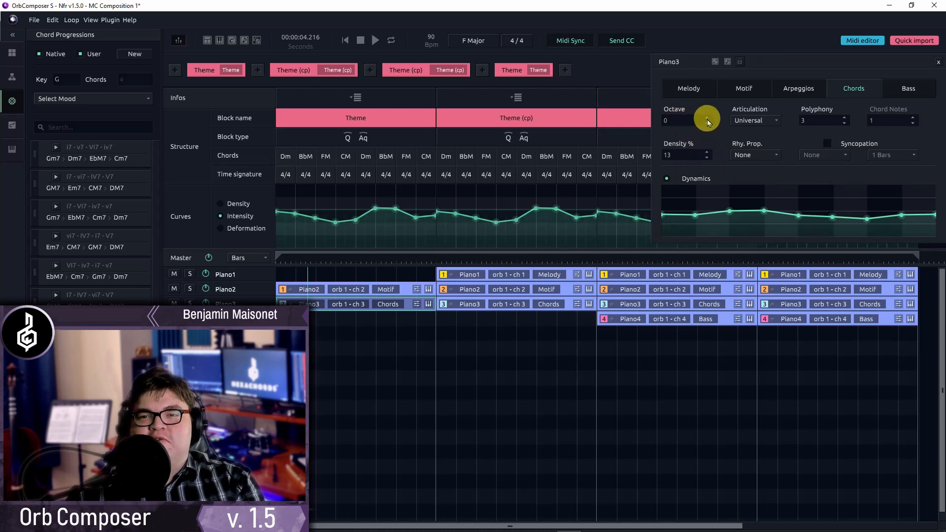
pyautogui.click(844, 123)
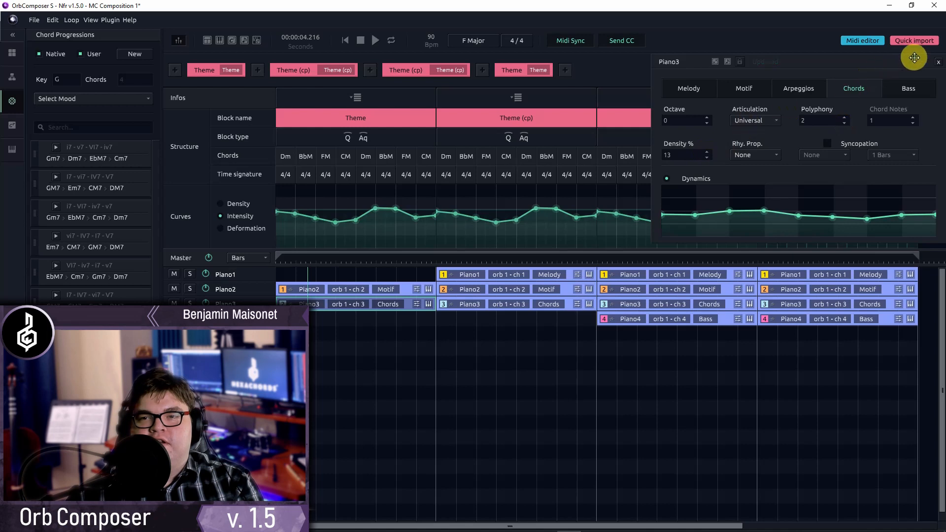
pyautogui.doubleClick(667, 154)
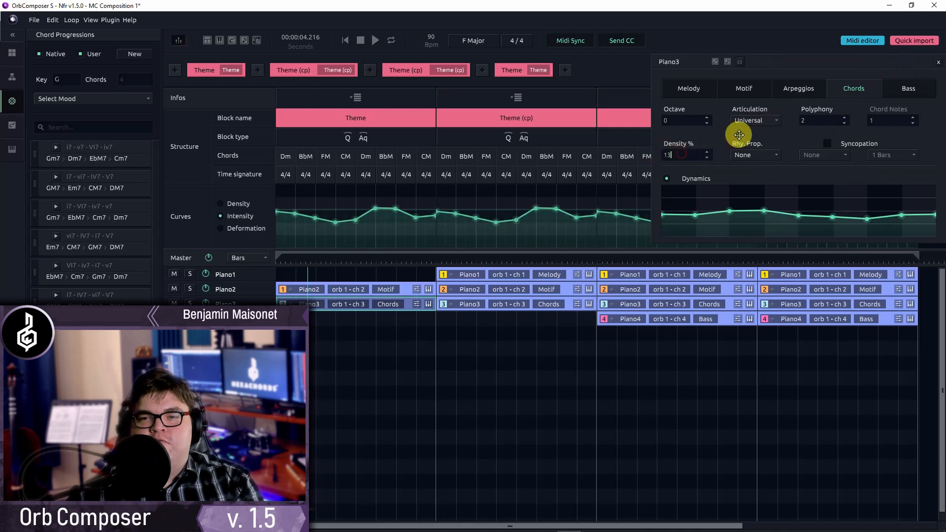
pyautogui.doubleClick(822, 121)
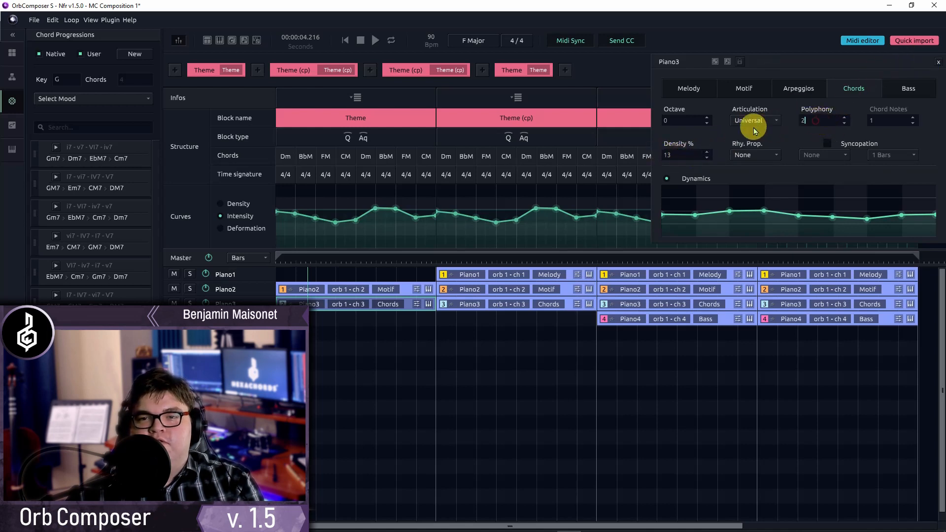
pyautogui.doubleClick(685, 120)
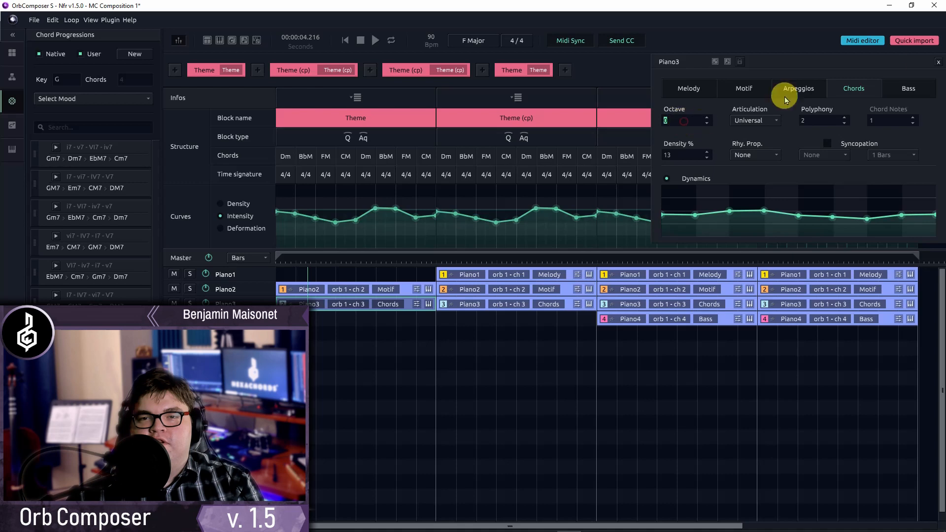
pyautogui.click(938, 62)
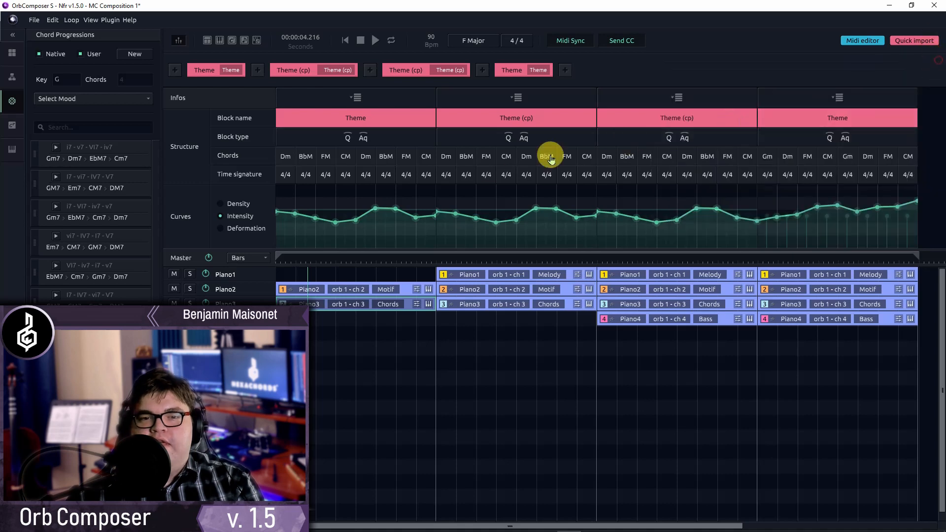
# Adjust the dynamics curve of the first Theme block's Piano3 chords once more.
pyautogui.click(415, 305)
pyautogui.moveTo(664, 217)
pyautogui.mouseDown()
pyautogui.moveTo(919, 217)
pyautogui.moveTo(664, 218)
pyautogui.moveTo(832, 221)
pyautogui.mouseUp()
pyautogui.click(937, 63)
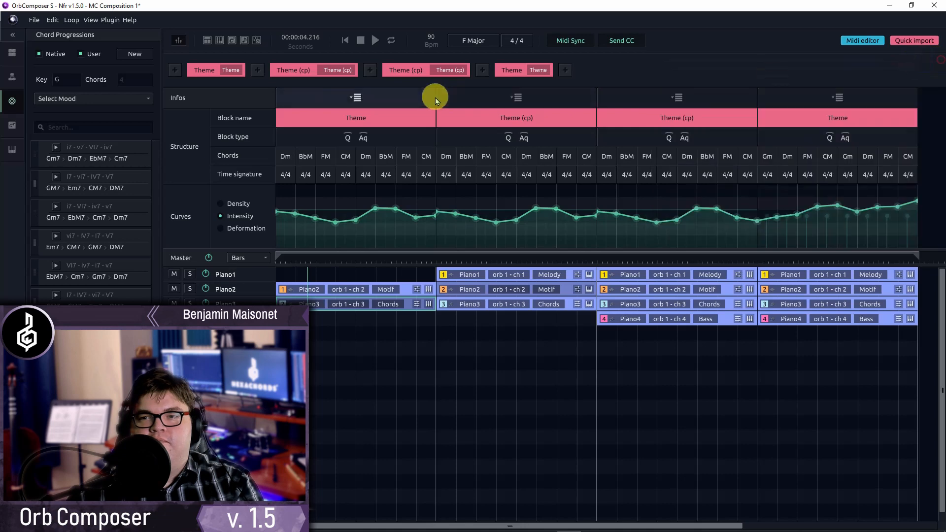
# Play back the composition from the beginning into the second block to hear the adjusted Piano3 chords.
pyautogui.click(346, 39)
pyautogui.press('space')
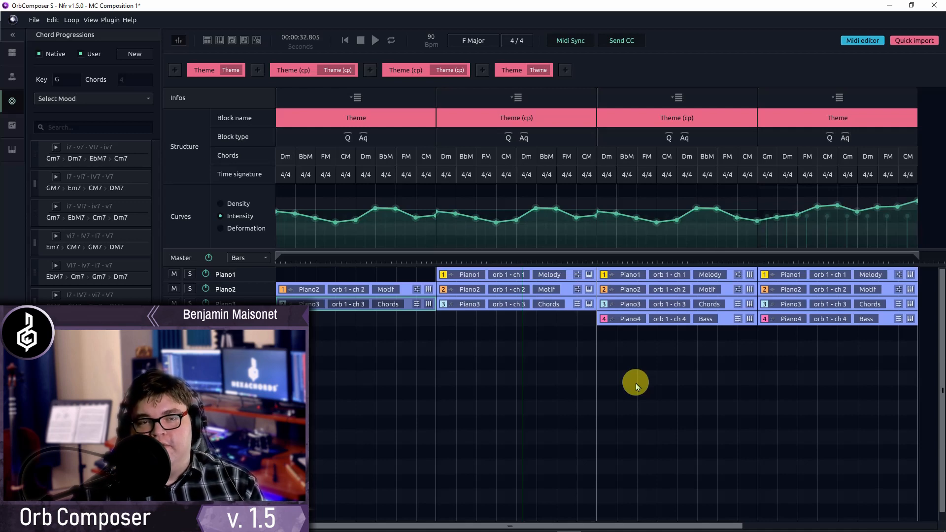
pyautogui.click(606, 422)
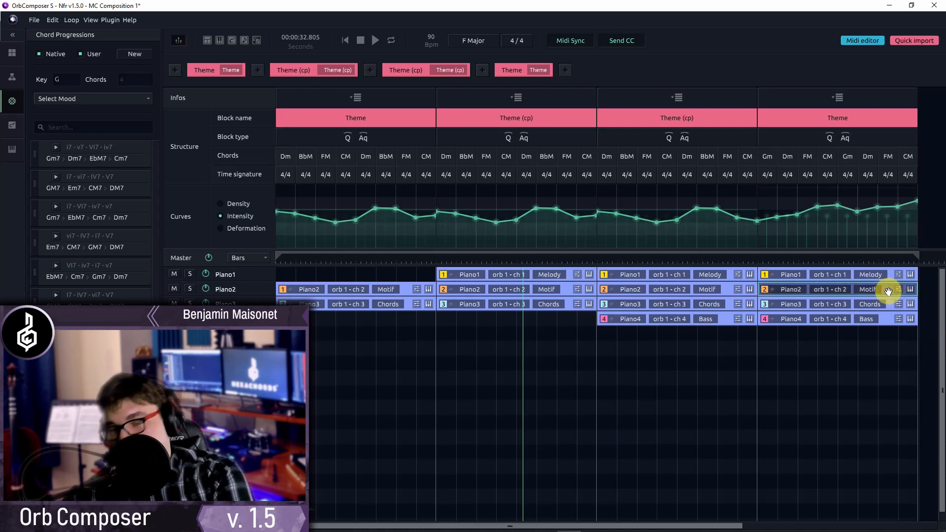
# Delete the Piano2 motif clip from the last Theme block and set that block's Piano3 chords density to 40%.
pyautogui.press('Delete')
pyautogui.click(900, 304)
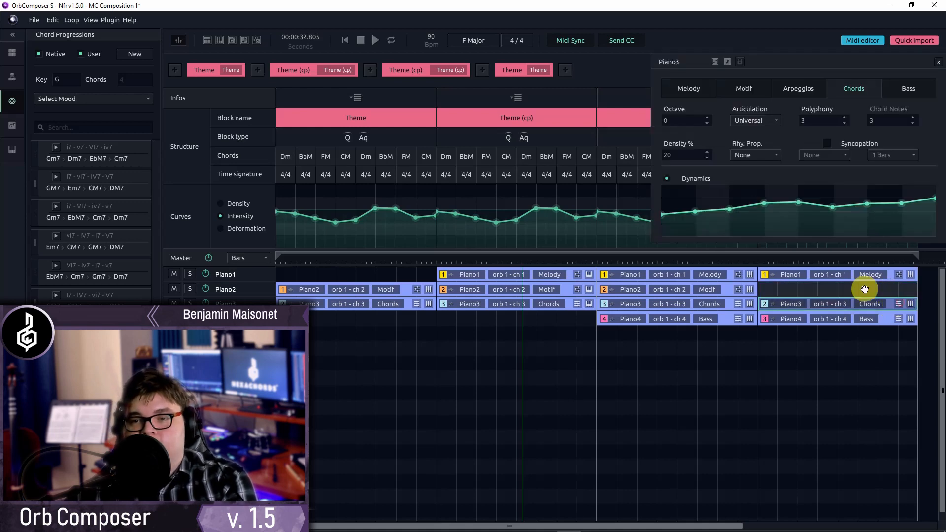
pyautogui.doubleClick(686, 150)
pyautogui.write('4')
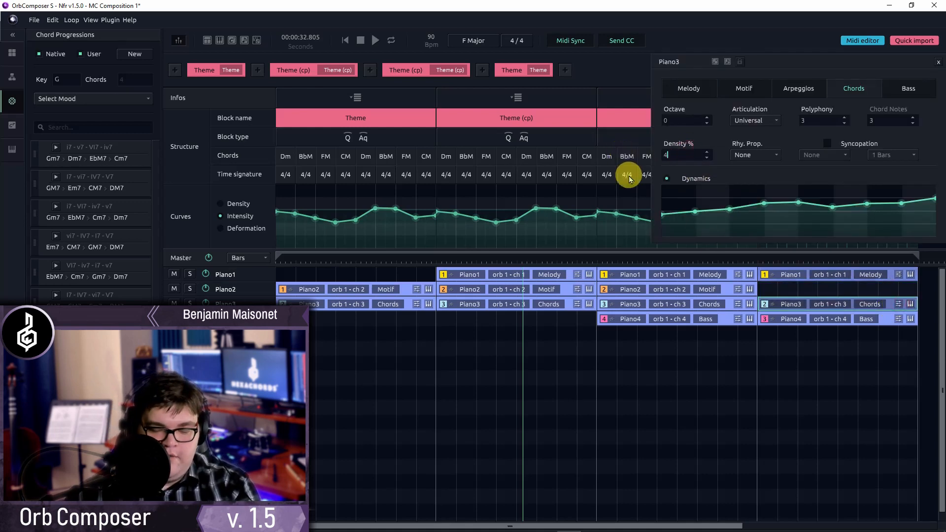
pyautogui.write('0')
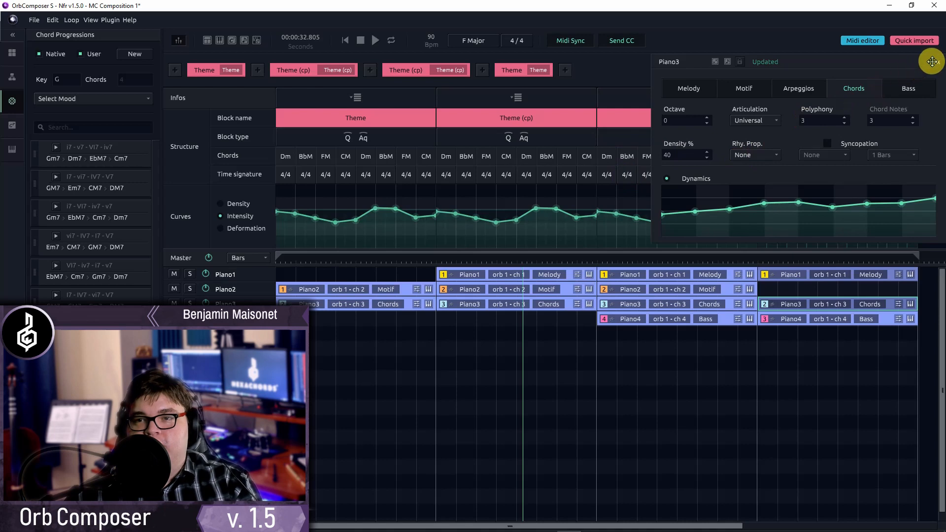
pyautogui.click(931, 62)
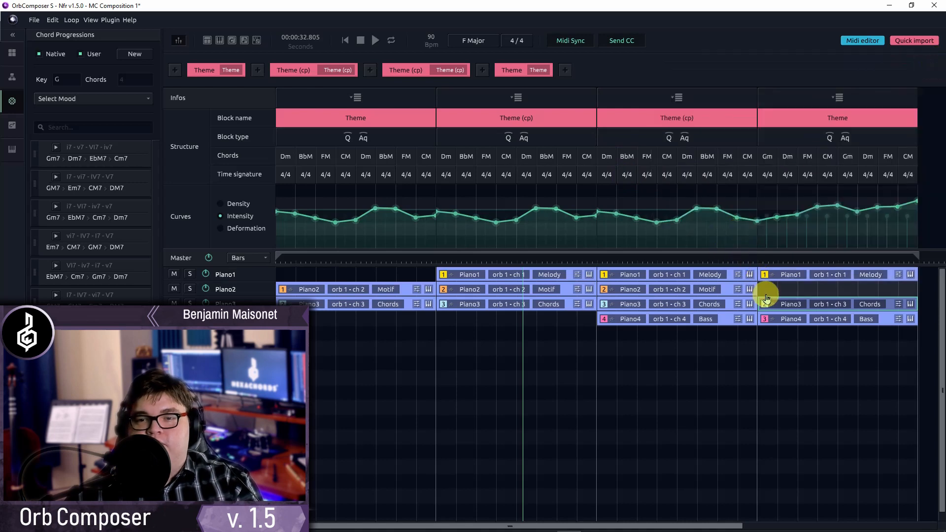
# Try an arpeggio clip for Piano2 in the last Theme block and play it back from within the preceding block.
pyautogui.click(713, 259)
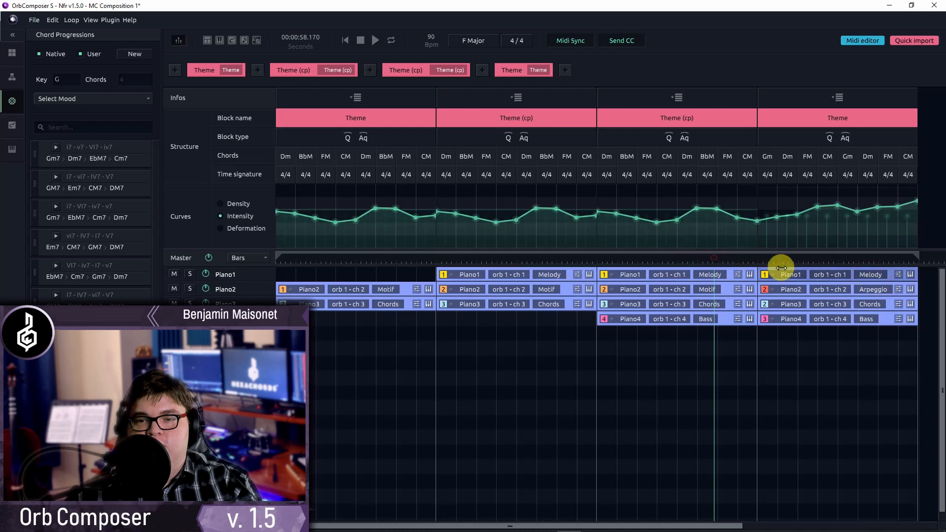
pyautogui.click(897, 291)
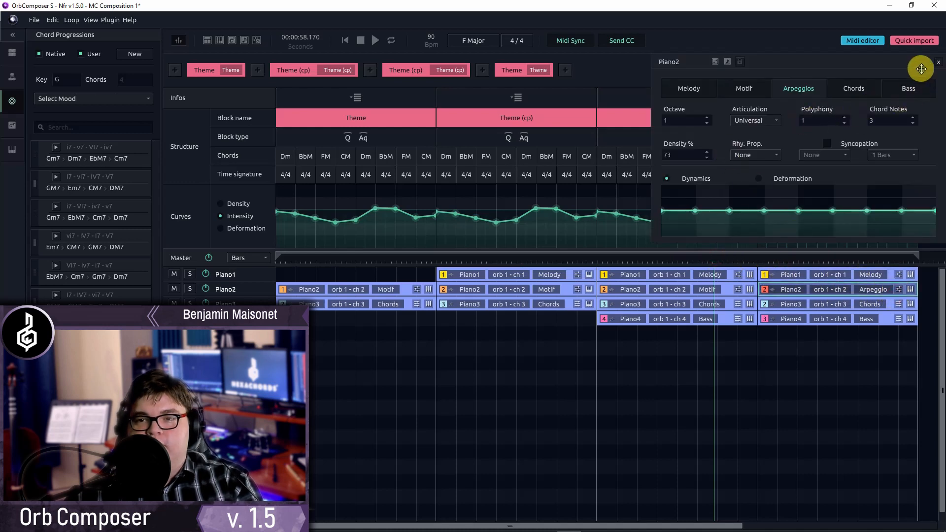
pyautogui.click(937, 62)
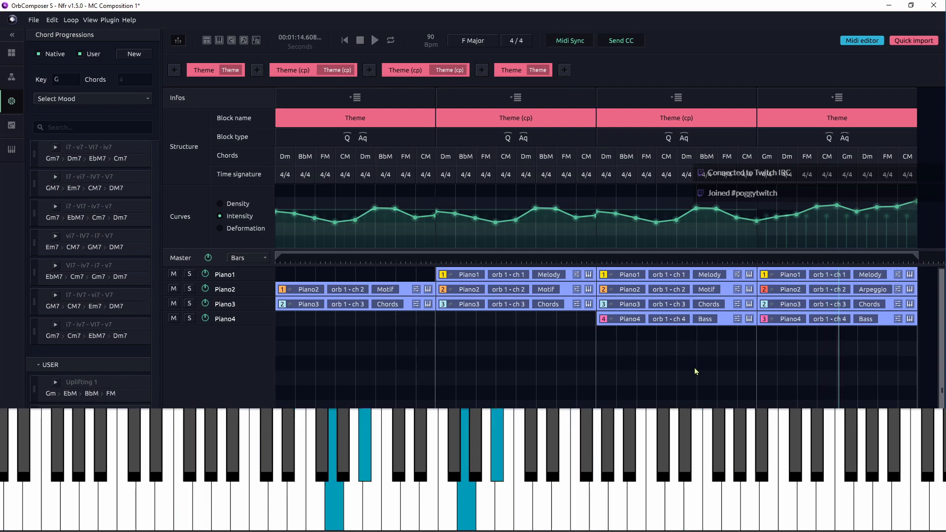
pyautogui.click(695, 367)
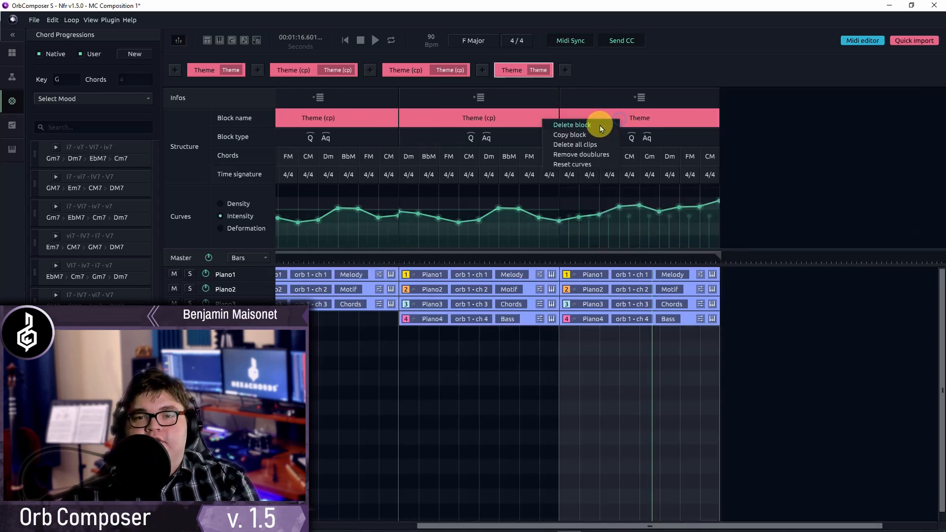
# Copy the last Theme block and paste the duplicate at the end of the composition.
pyautogui.click(581, 135)
pyautogui.rightClick(564, 71)
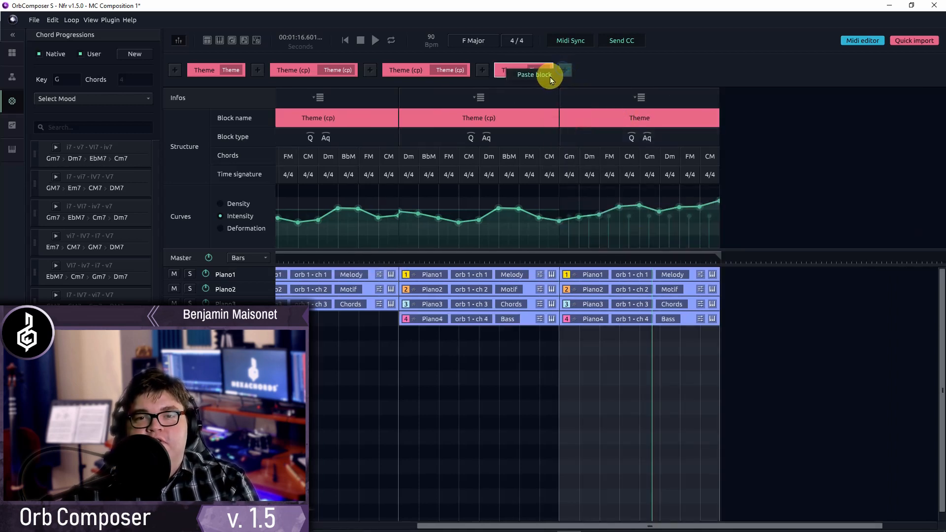
pyautogui.click(550, 77)
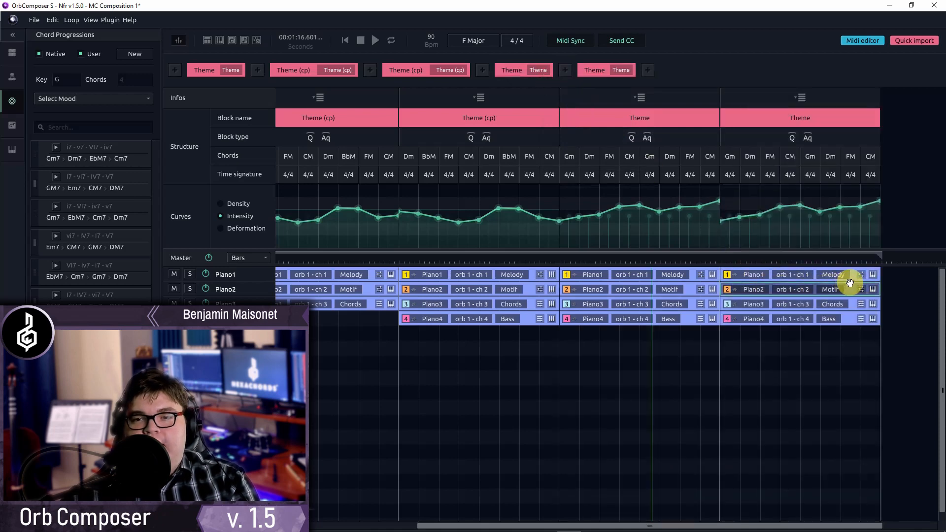
# Change Piano2 in the new final Theme block from motif to arpeggios and redraw the block's intensity curve to start high and decline gently.
pyautogui.click(860, 289)
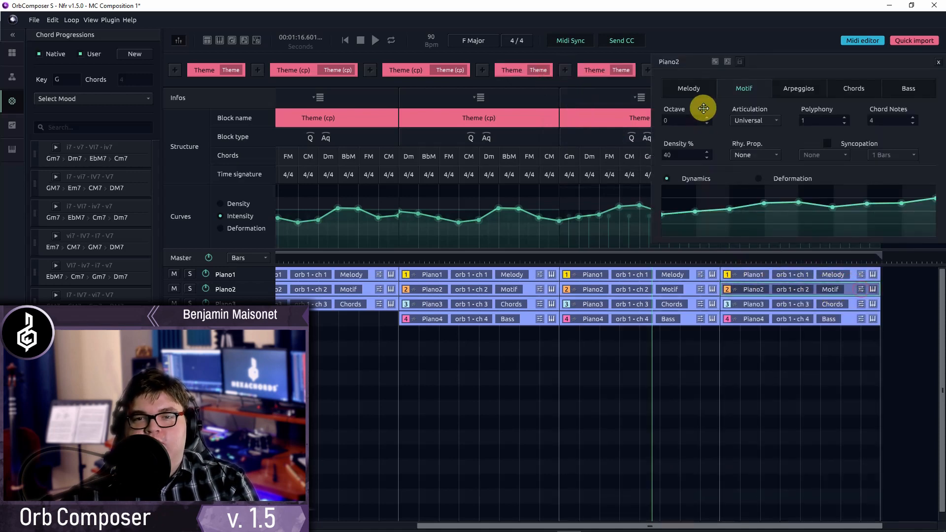
pyautogui.click(802, 94)
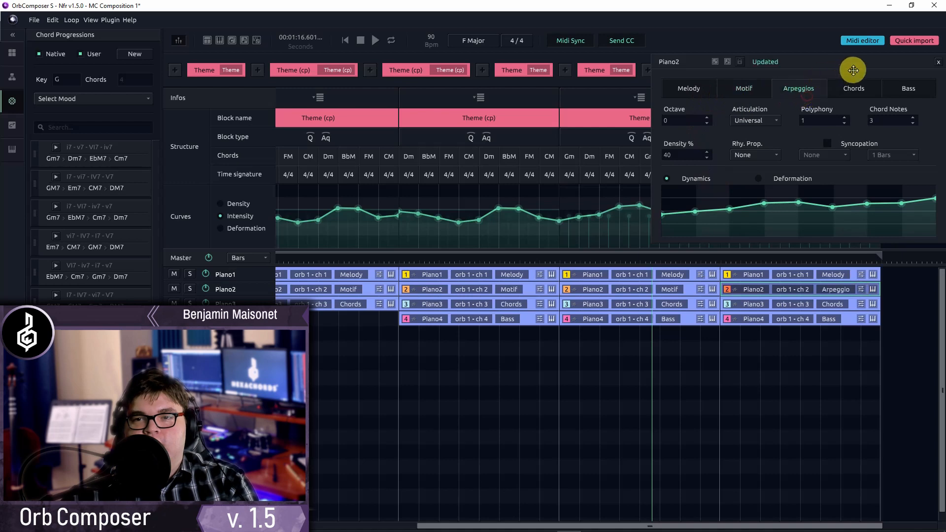
pyautogui.click(937, 62)
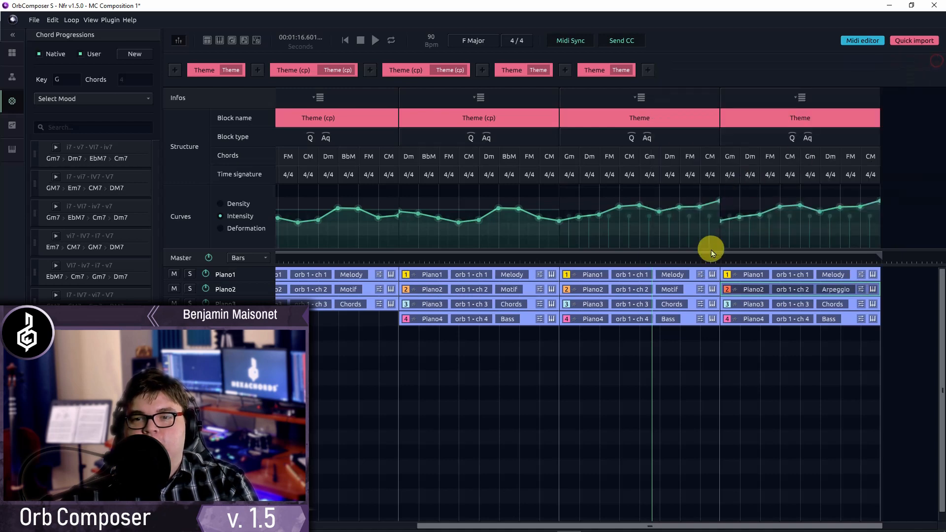
pyautogui.moveTo(727, 199)
pyautogui.mouseDown()
pyautogui.moveTo(874, 204)
pyautogui.moveTo(718, 205)
pyautogui.mouseUp()
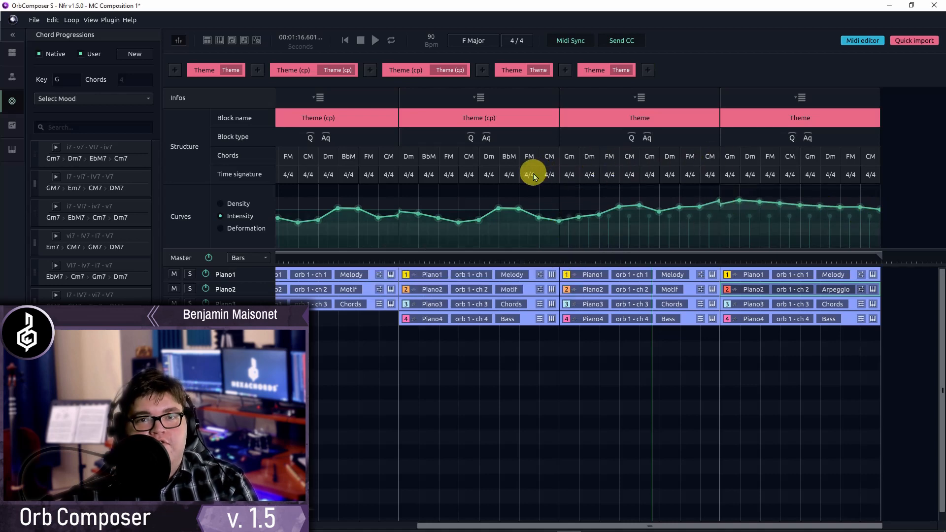
# Place the playhead just before the last two Theme blocks to review them by playback.
pyautogui.click(555, 255)
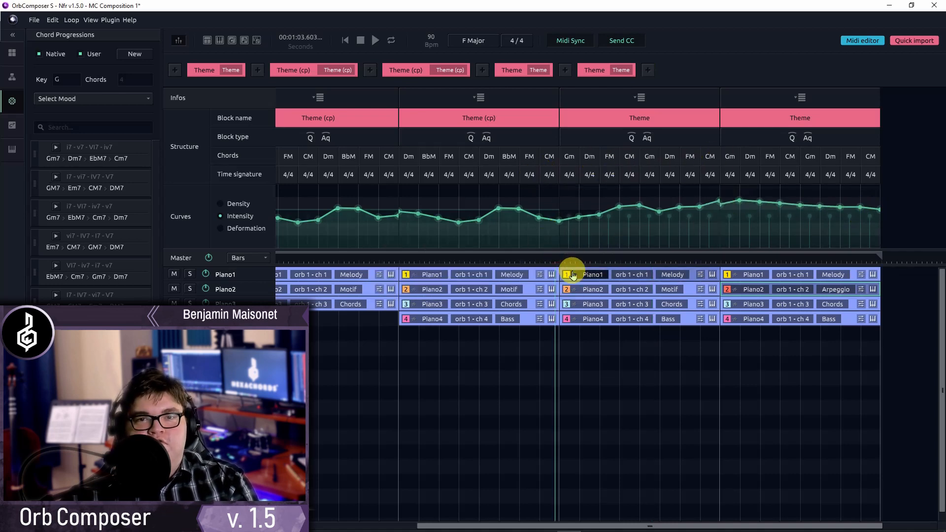
pyautogui.click(655, 382)
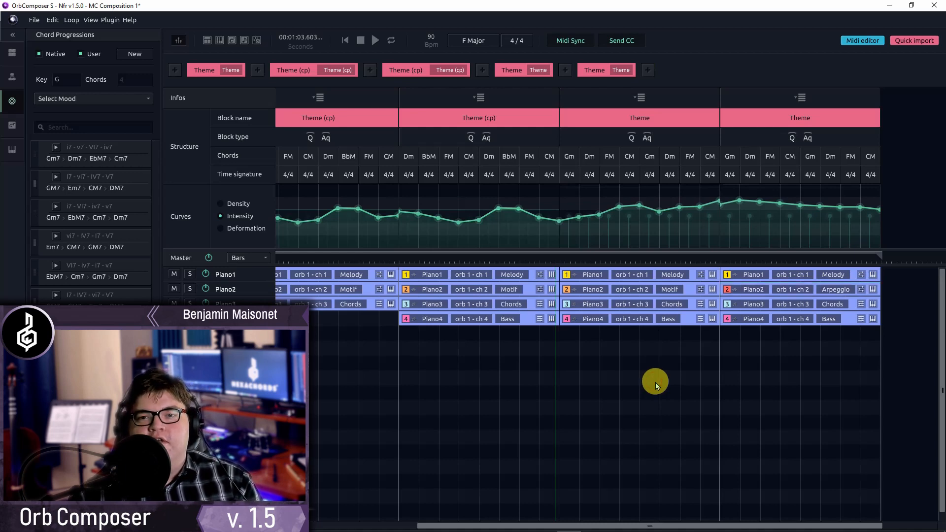